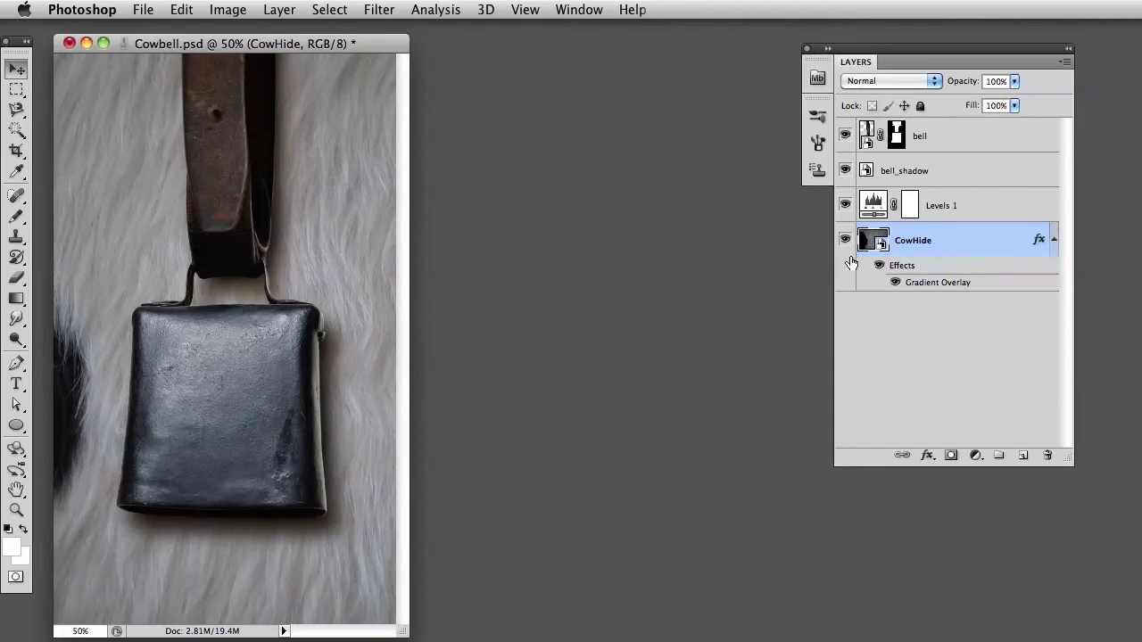
- Hide all layers, then show CowHide, Levels 1, bell_shadow and bell one by one, comparing with and without Levels 1
{"action": "left_click_drag", "start_coordinate": [845, 240], "coordinate": [848, 142]}
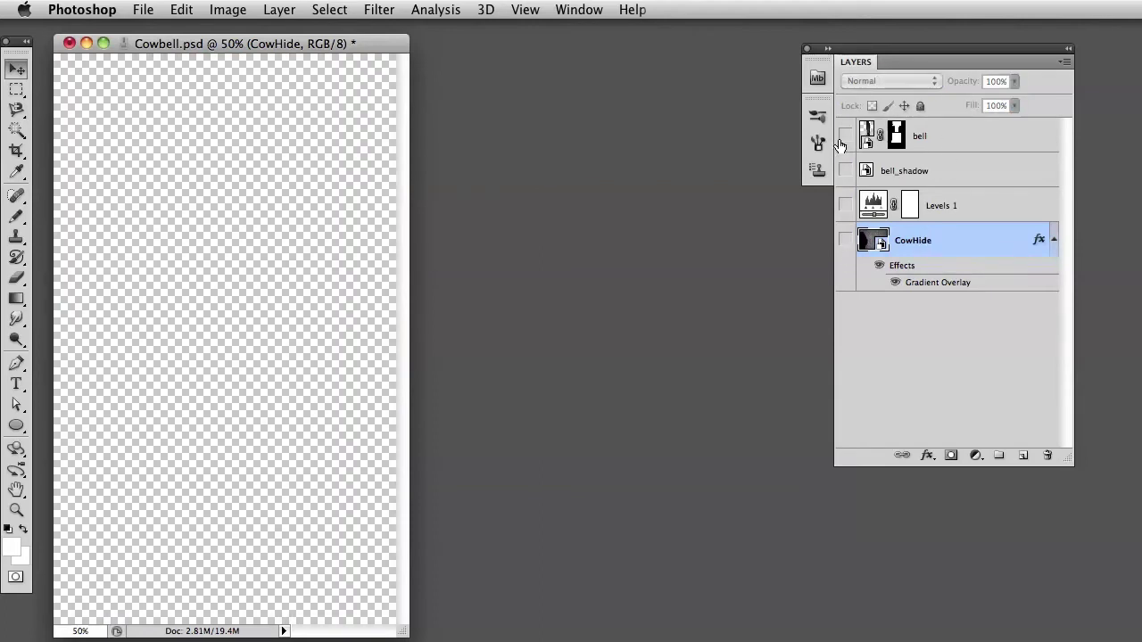
{"action": "left_click", "coordinate": [845, 241]}
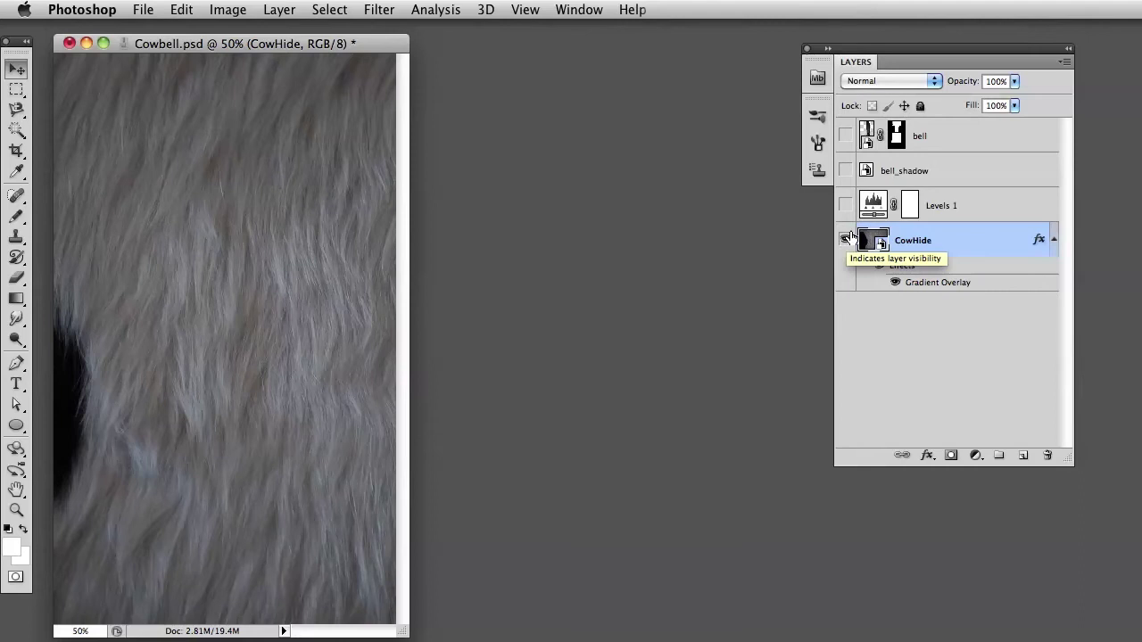
{"action": "left_click", "coordinate": [846, 206]}
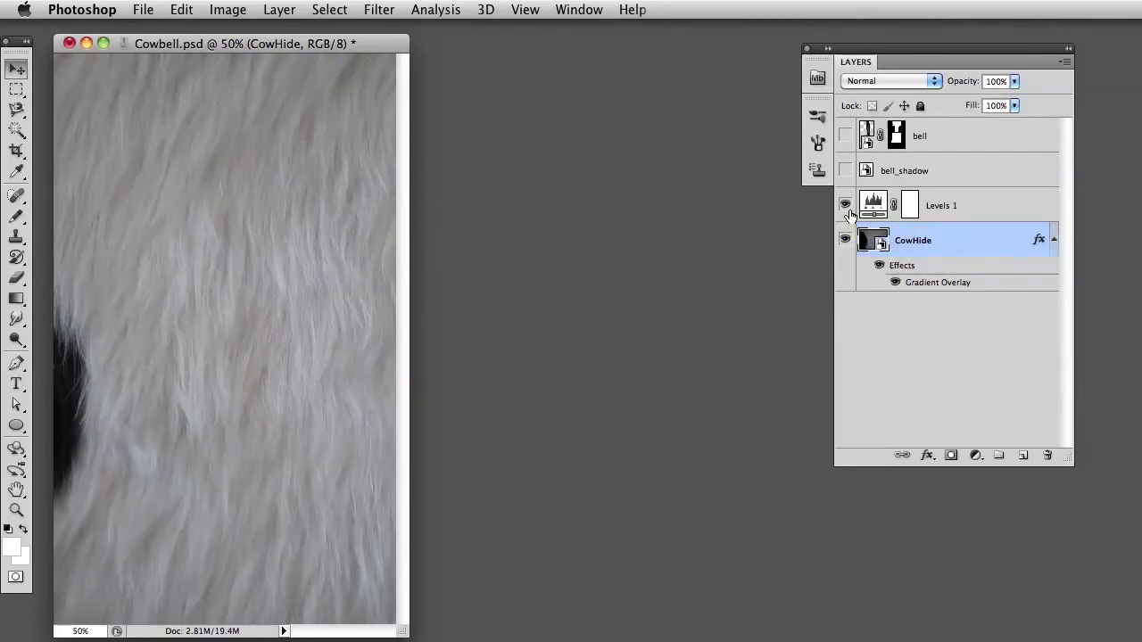
{"action": "left_click", "coordinate": [846, 207]}
{"action": "left_click", "coordinate": [846, 207]}
{"action": "left_click", "coordinate": [846, 170]}
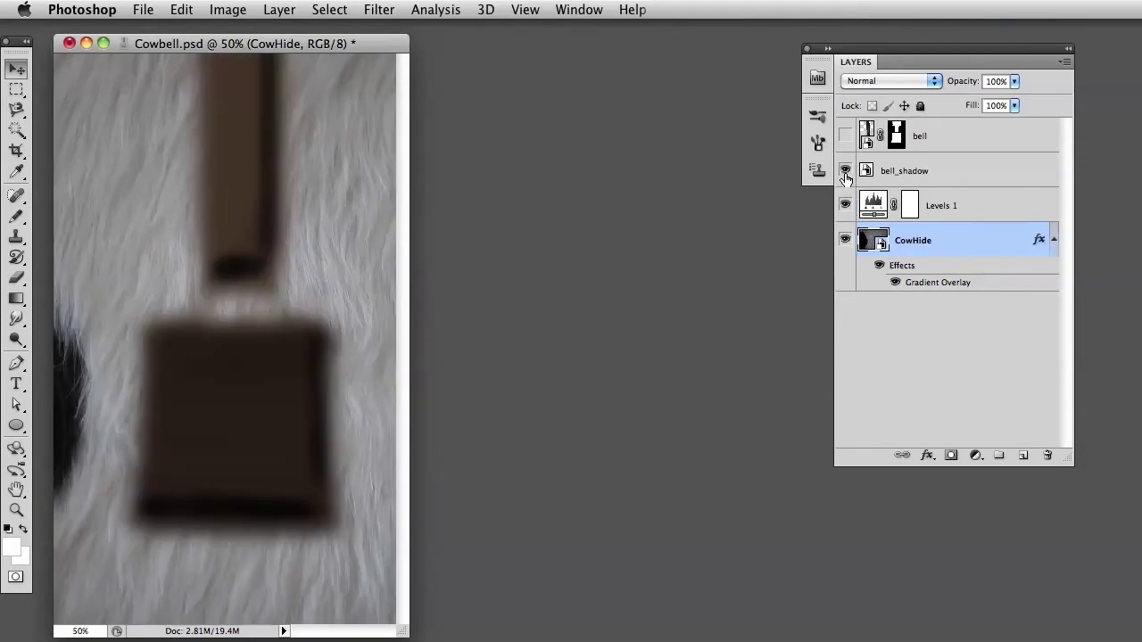
{"action": "left_click", "coordinate": [845, 136]}
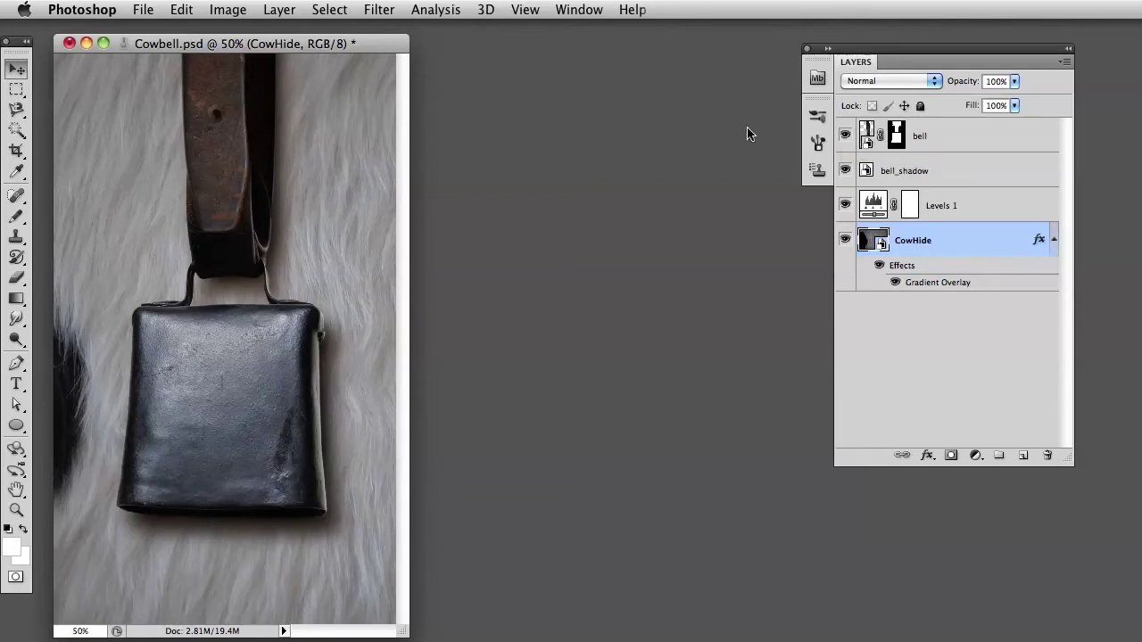
- Open the Cascades Exporter panel from Window > Extensions
{"action": "left_click", "coordinate": [578, 10]}
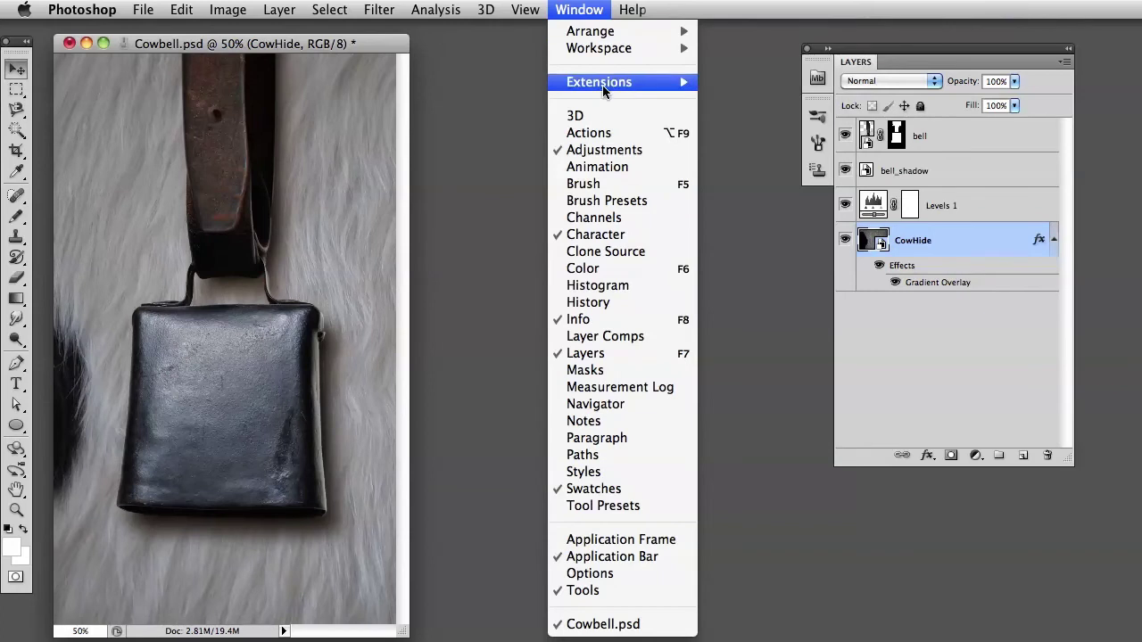
{"action": "mouse_move", "coordinate": [603, 89]}
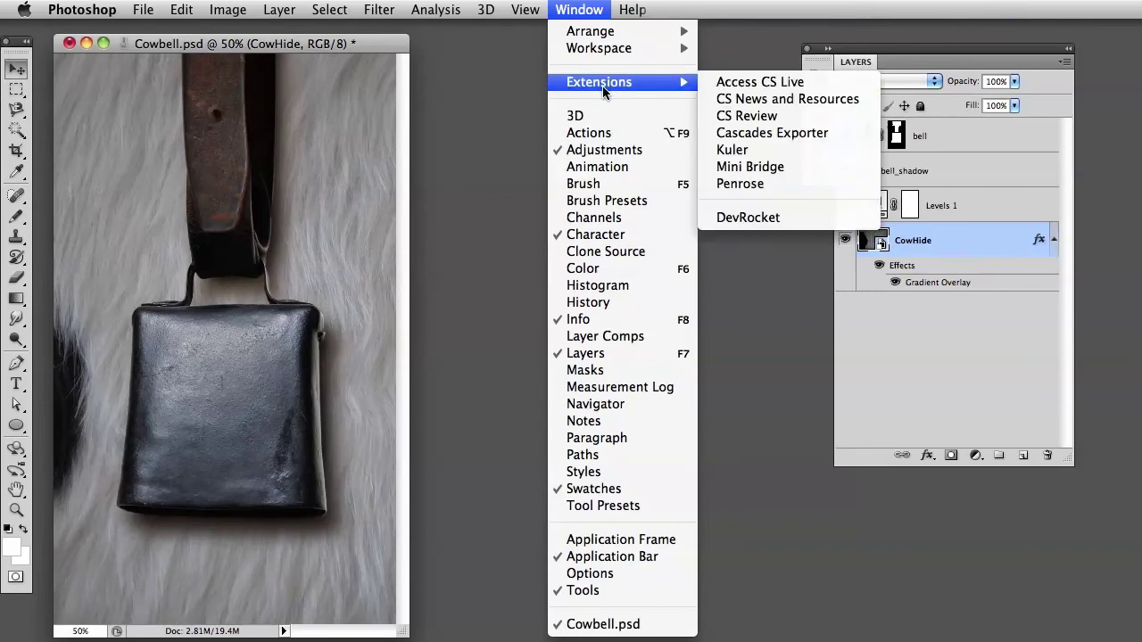
{"action": "left_click", "coordinate": [781, 134]}
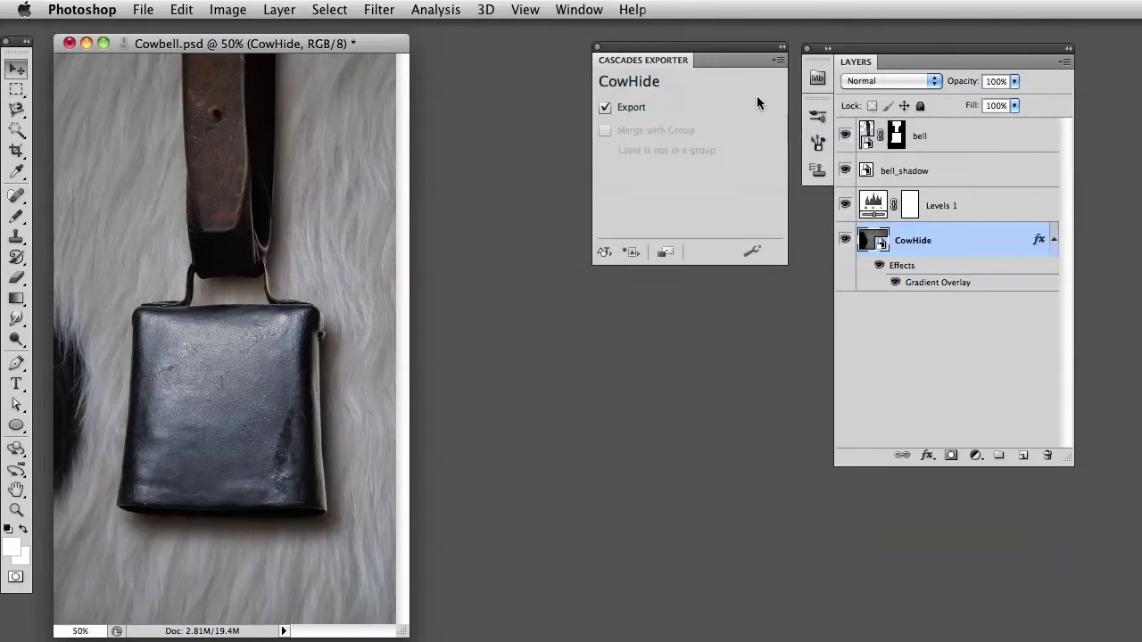
- Export the layers from Cascades Exporter, saving as Cowbell.tmz on the Desktop
{"action": "left_click", "coordinate": [604, 254]}
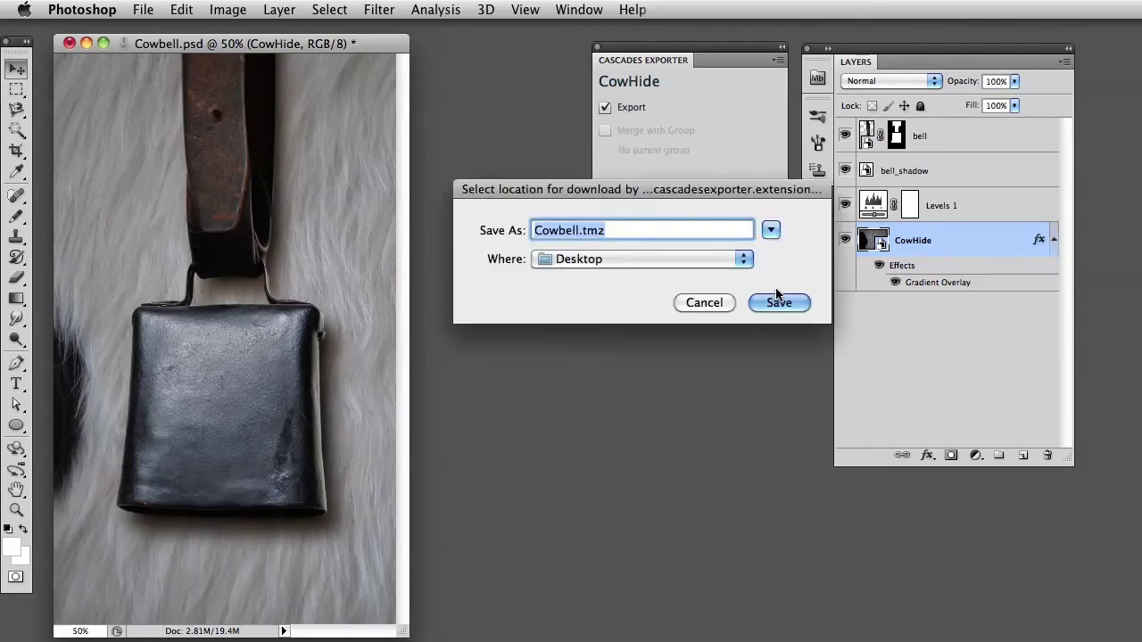
{"action": "left_click_drag", "start_coordinate": [636, 193], "coordinate": [240, 68]}
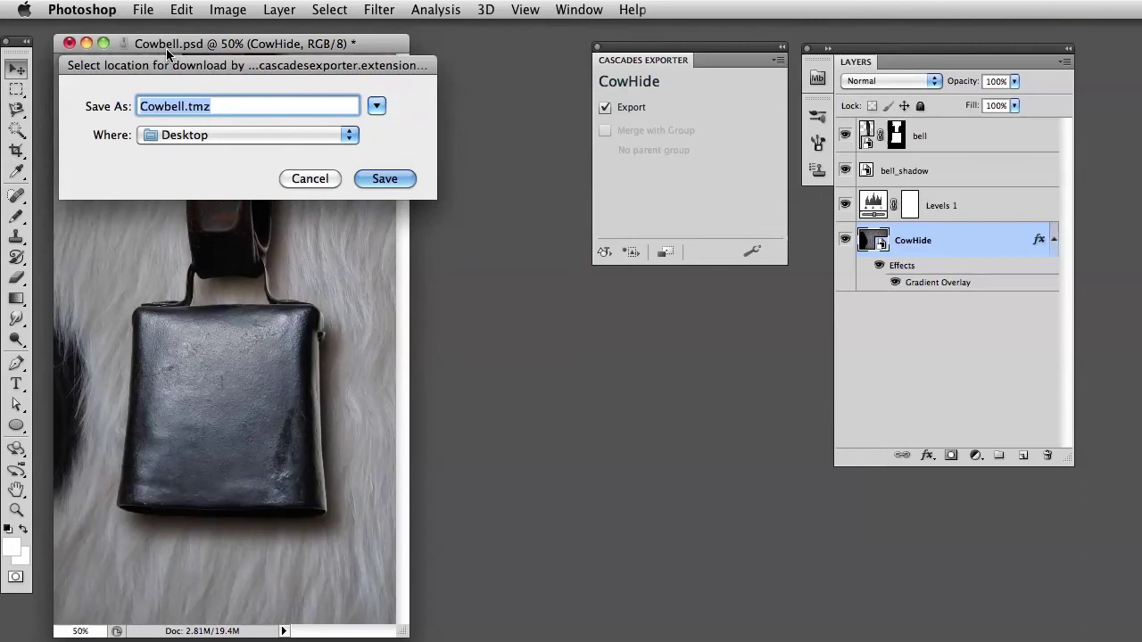
{"action": "left_click_drag", "start_coordinate": [187, 69], "coordinate": [446, 220]}
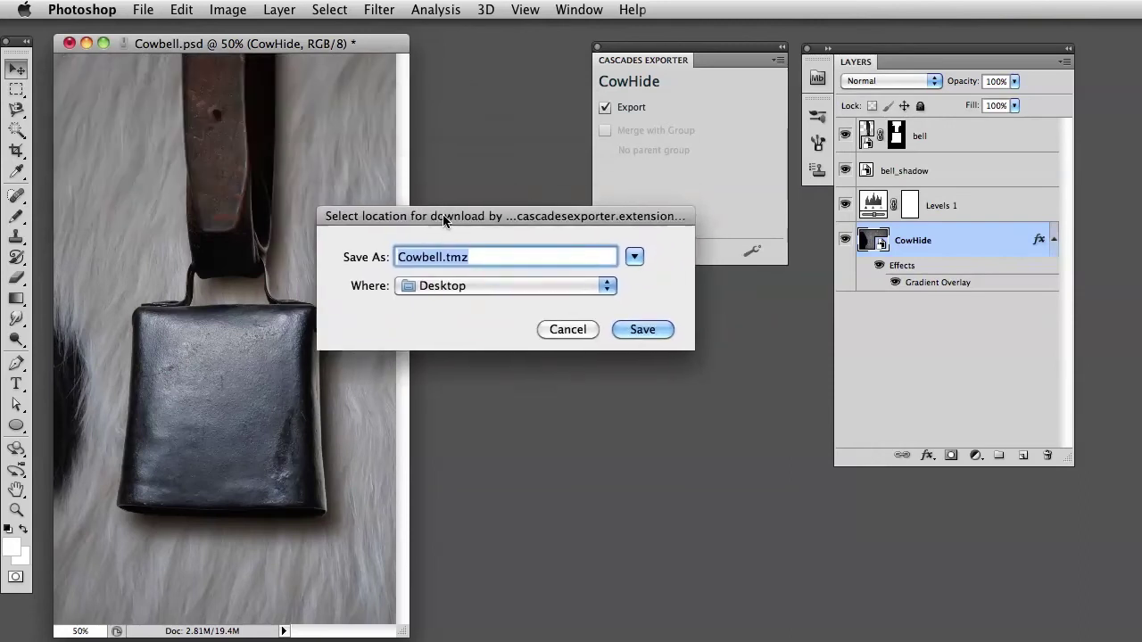
{"action": "left_click", "coordinate": [644, 330]}
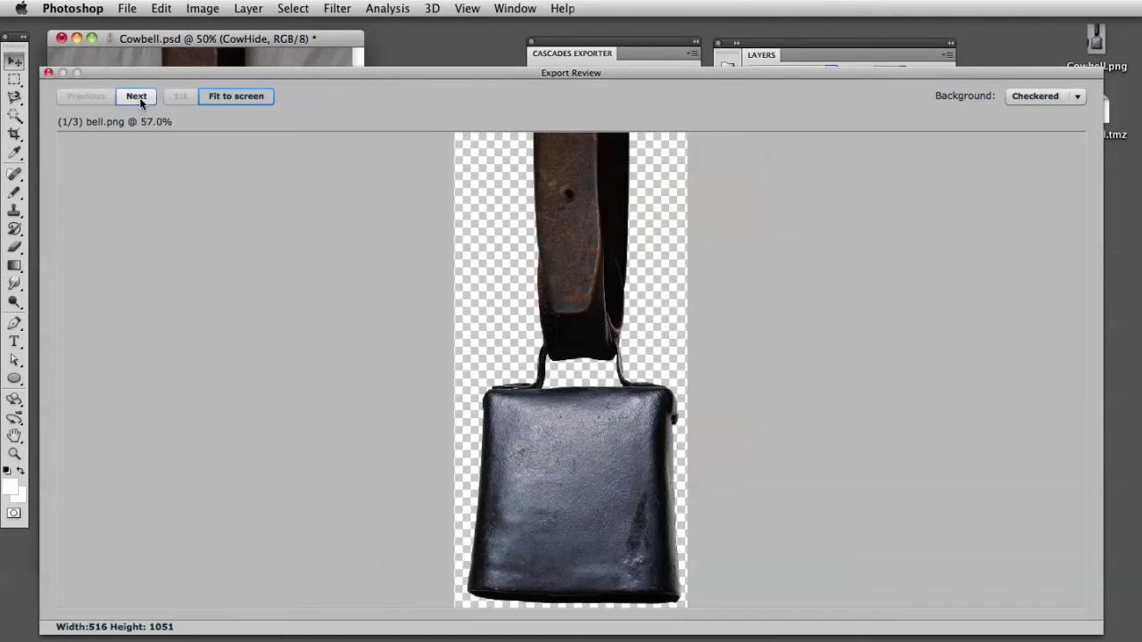
- Step through bell_shadow and CowHide, back to bell, then close Export Review
{"action": "left_click", "coordinate": [140, 97]}
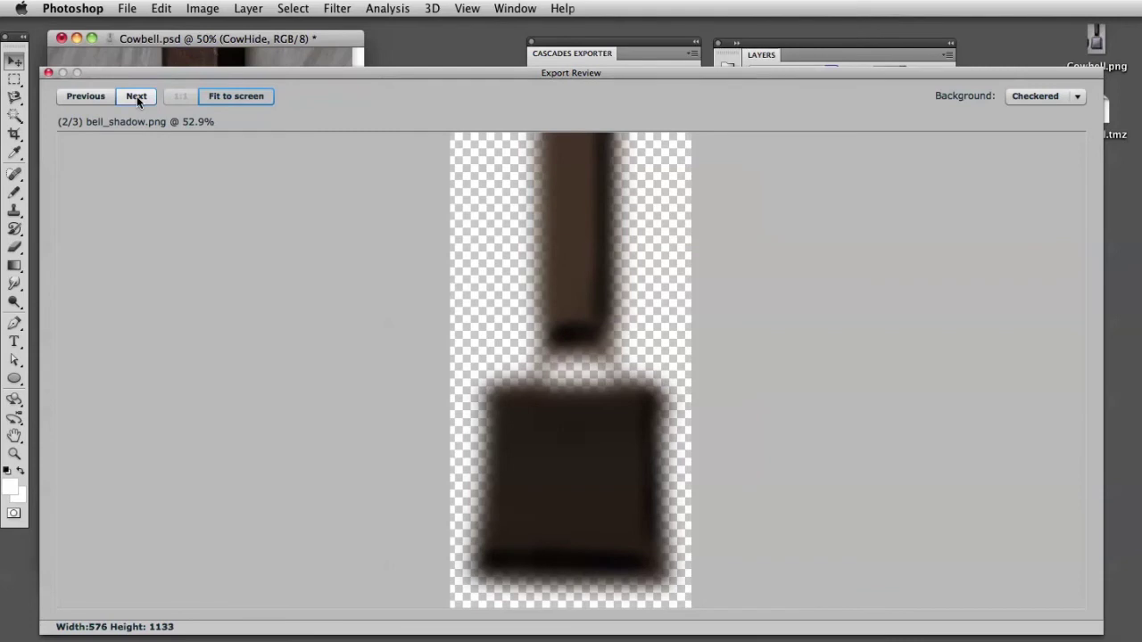
{"action": "left_click", "coordinate": [137, 95]}
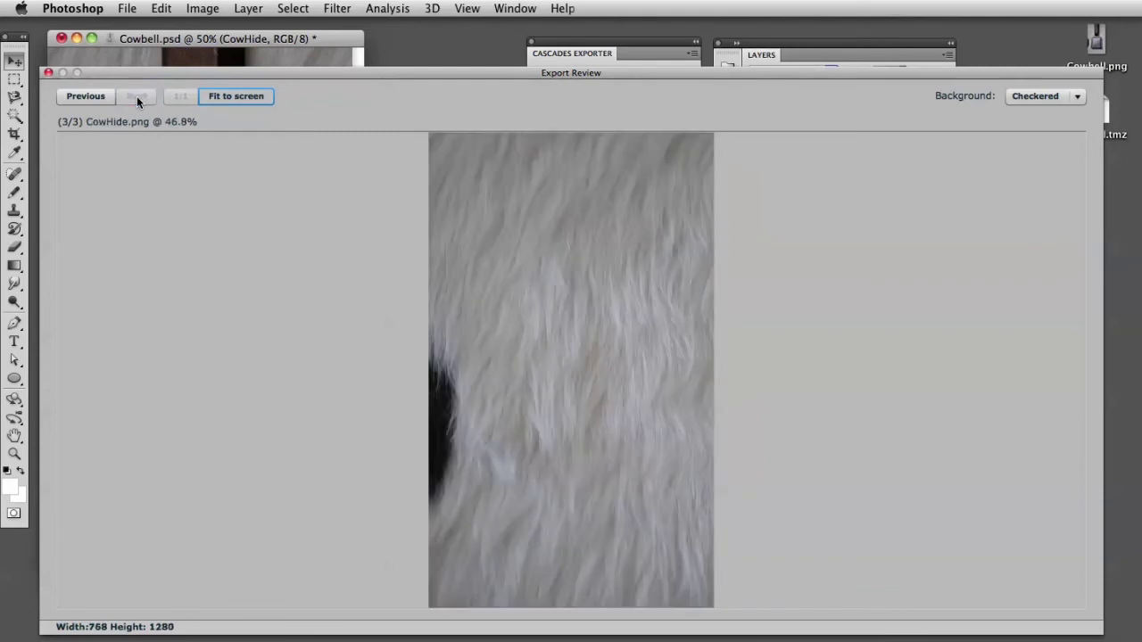
{"action": "left_click", "coordinate": [77, 100]}
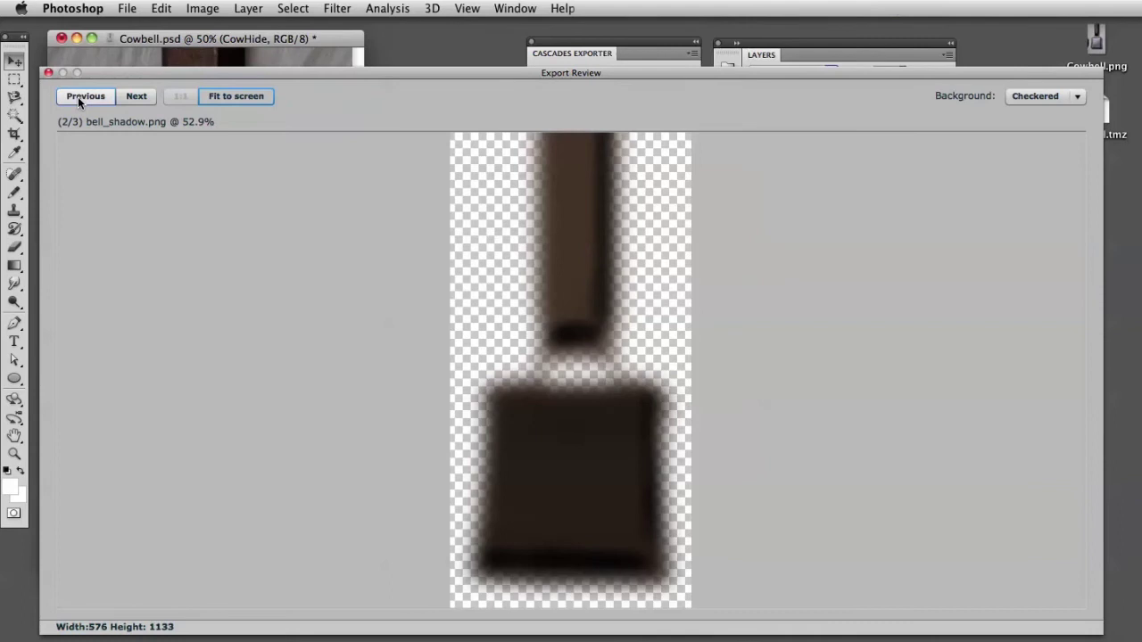
{"action": "left_click", "coordinate": [77, 100]}
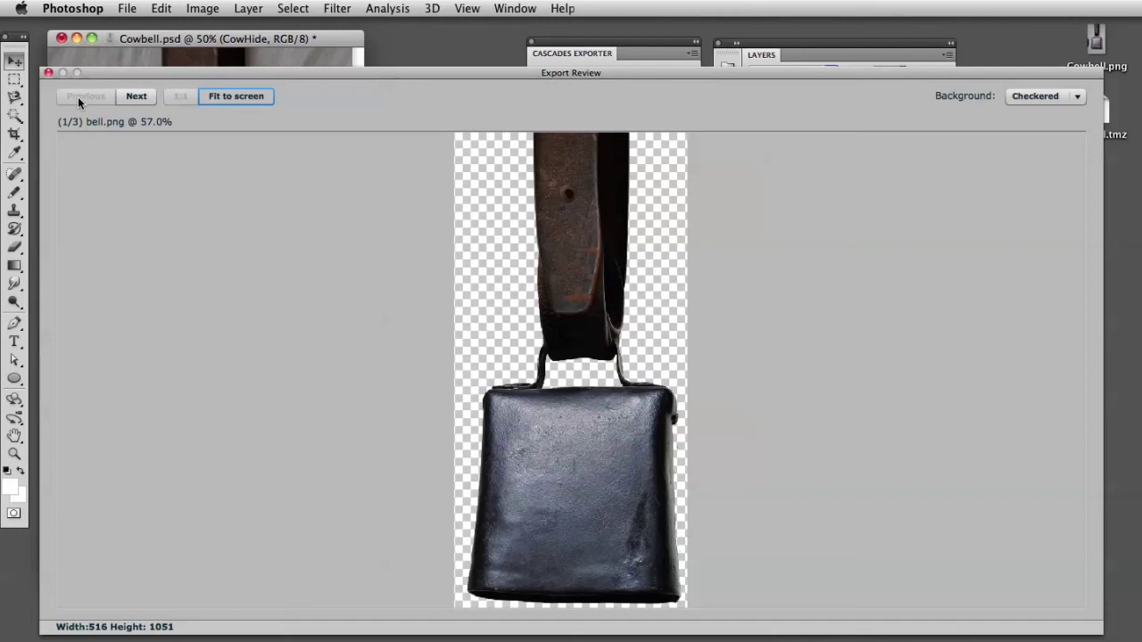
{"action": "left_click", "coordinate": [49, 74]}
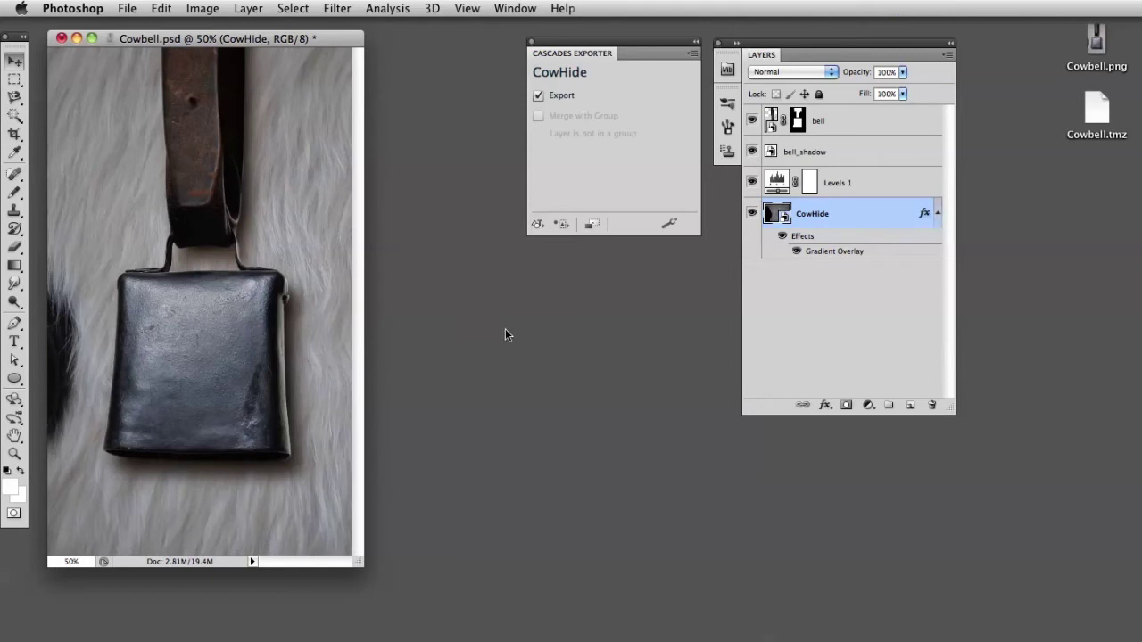
- Select bell_shadow and bell, group them with Layer > Group Layers, and rename the group 'bell'
{"action": "left_click", "coordinate": [857, 155]}
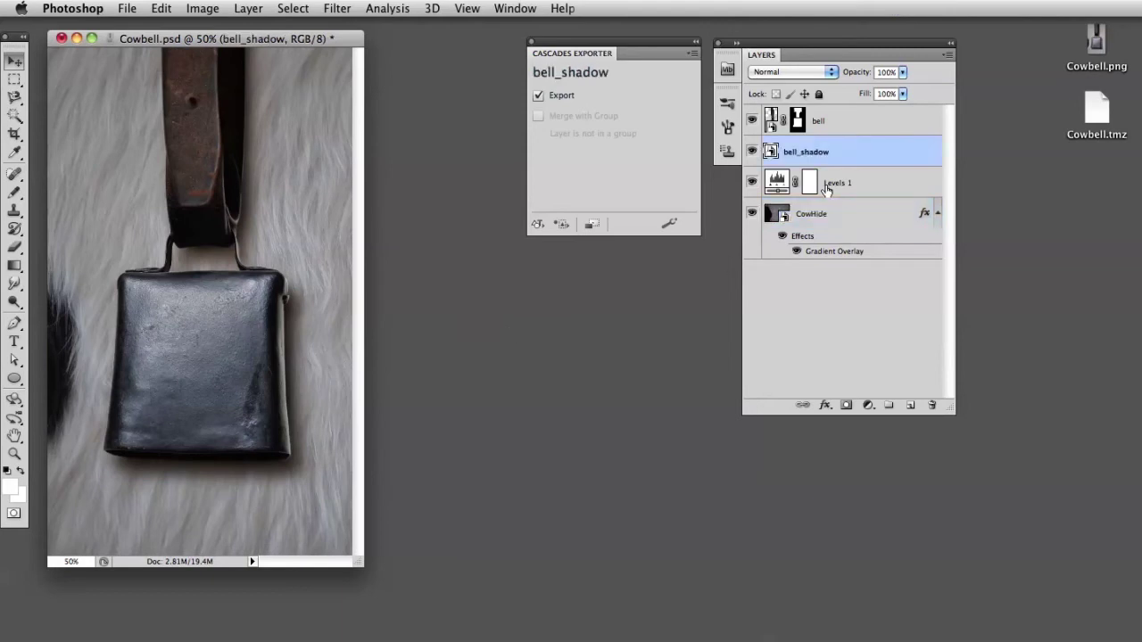
{"action": "left_click", "coordinate": [861, 124], "text": "shift"}
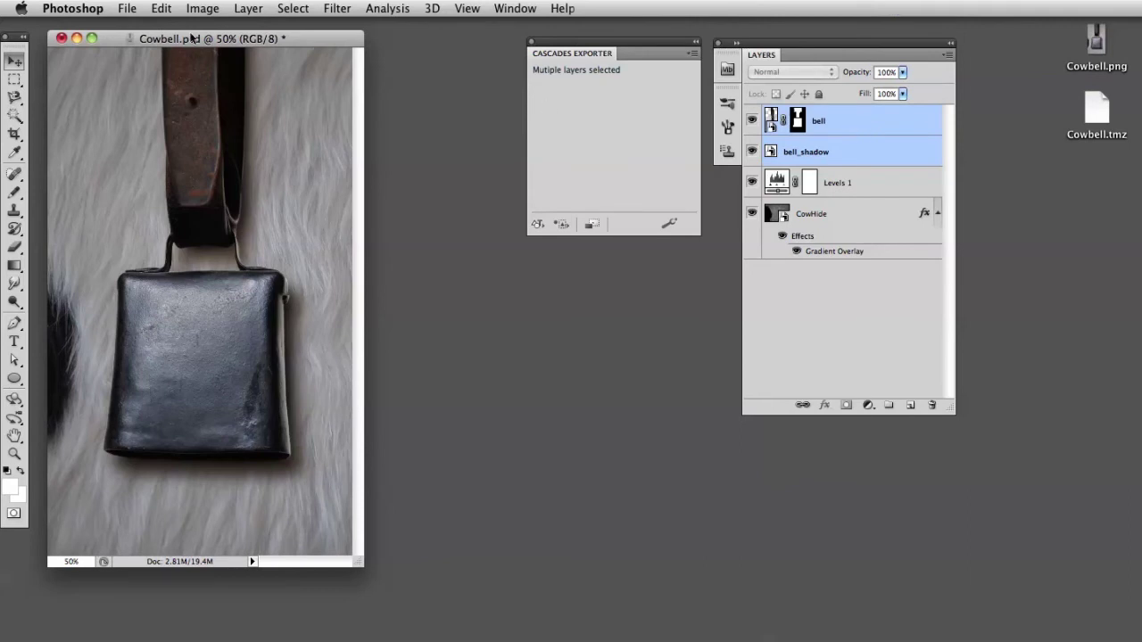
{"action": "left_click", "coordinate": [259, 8]}
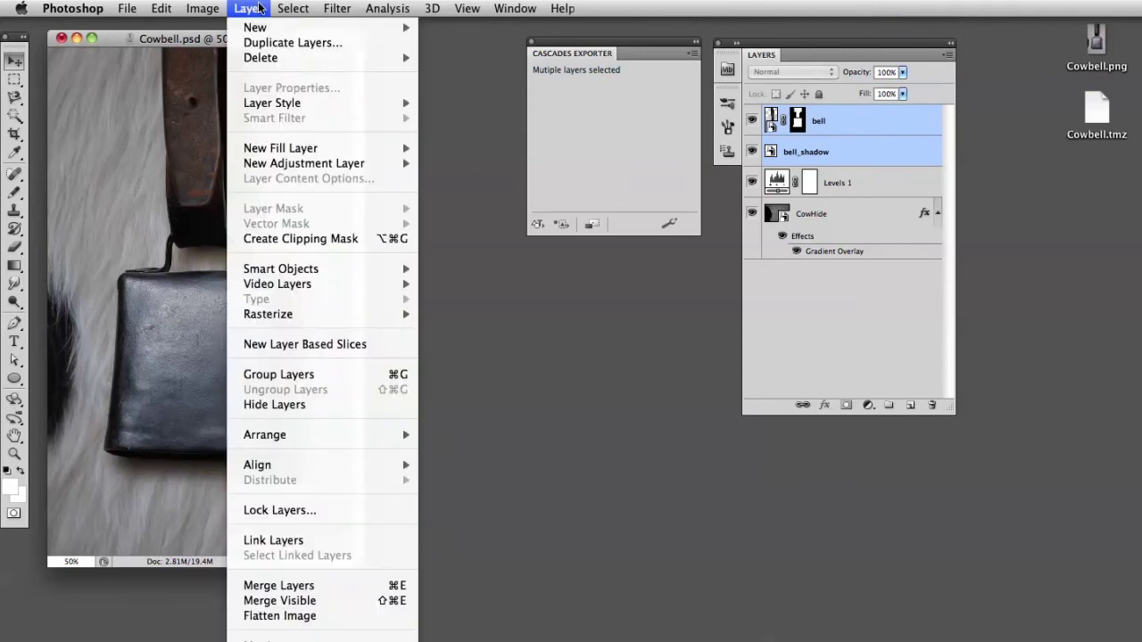
{"action": "left_click", "coordinate": [338, 381]}
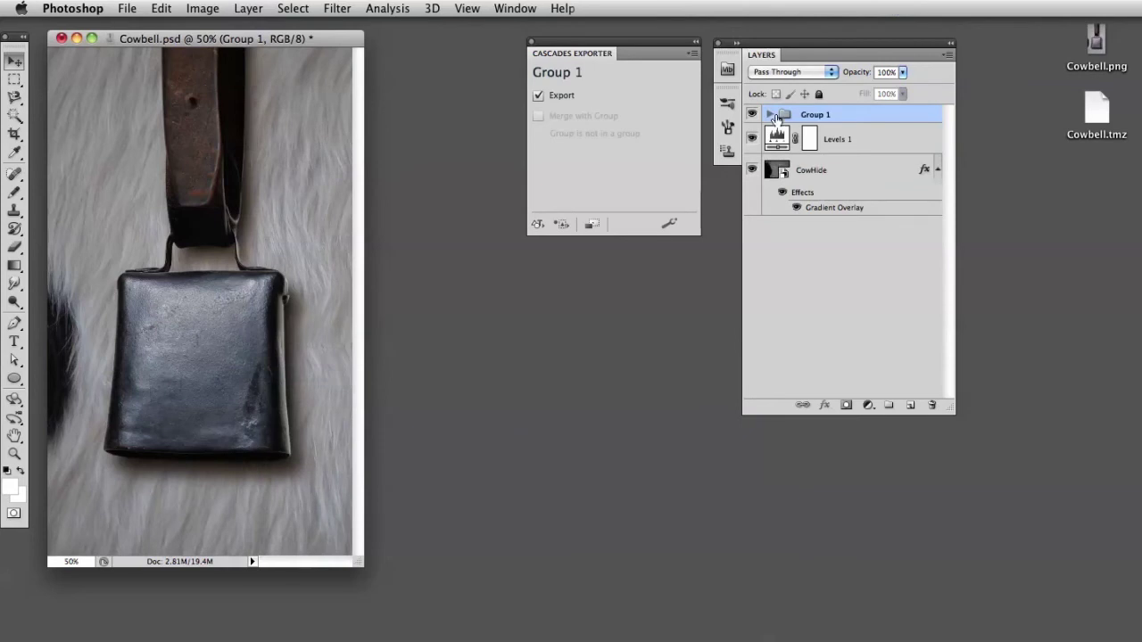
{"action": "double_click", "coordinate": [808, 118]}
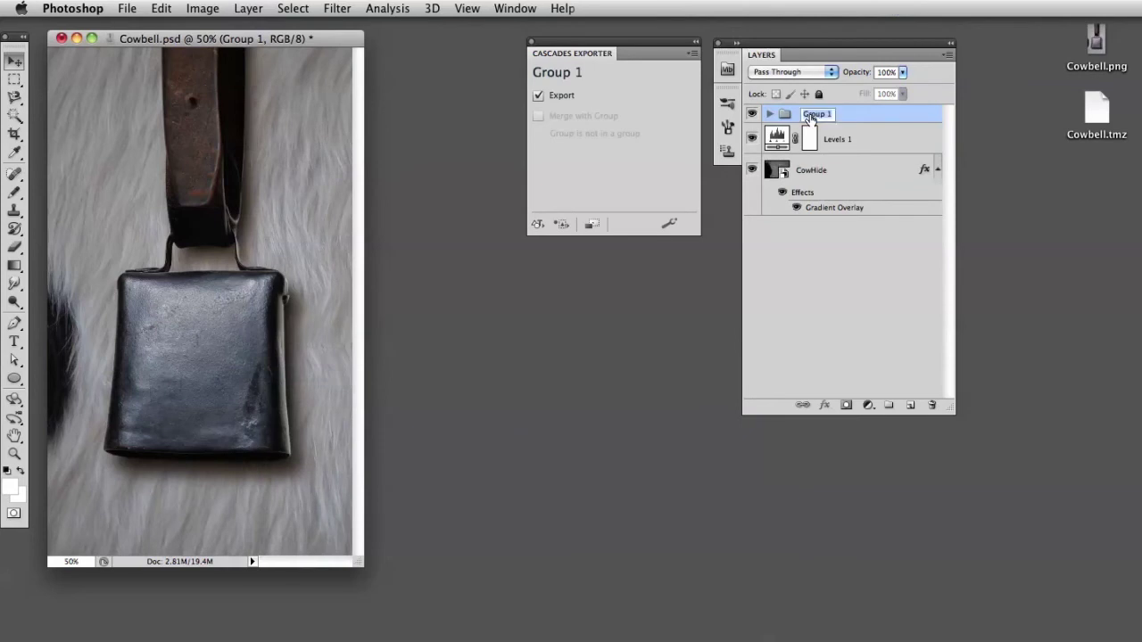
{"action": "type", "text": "bell"}
{"action": "key", "text": "Return"}
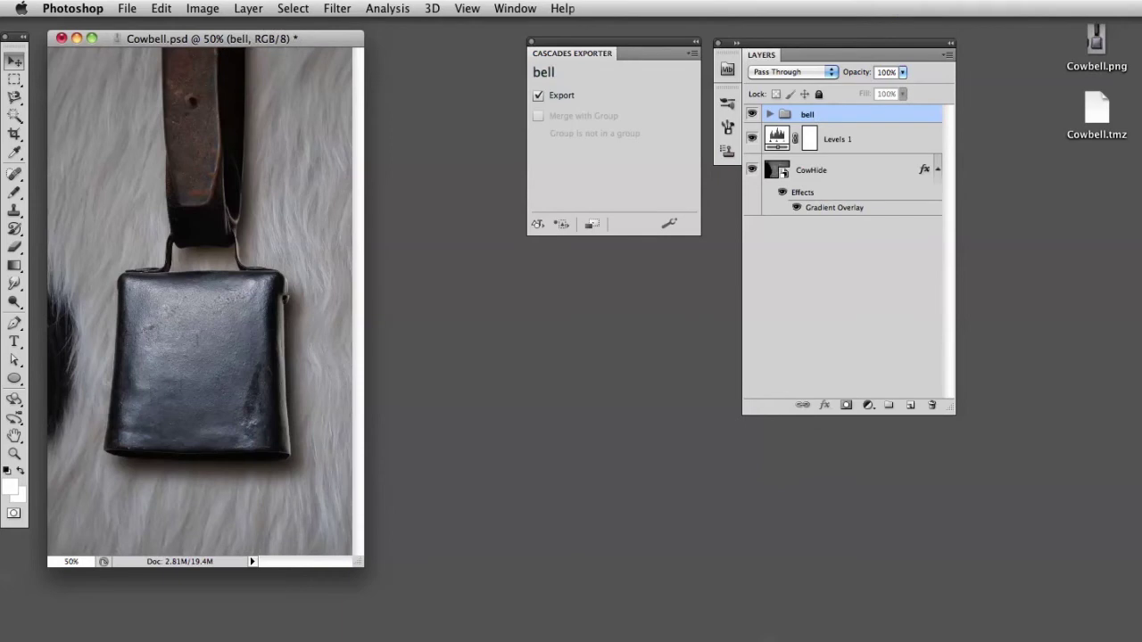
- Group the Levels 1 and CowHide layers with Cmd+G and rename the group 'background'
{"action": "left_click", "coordinate": [870, 142]}
{"action": "left_click", "coordinate": [850, 182], "text": "shift"}
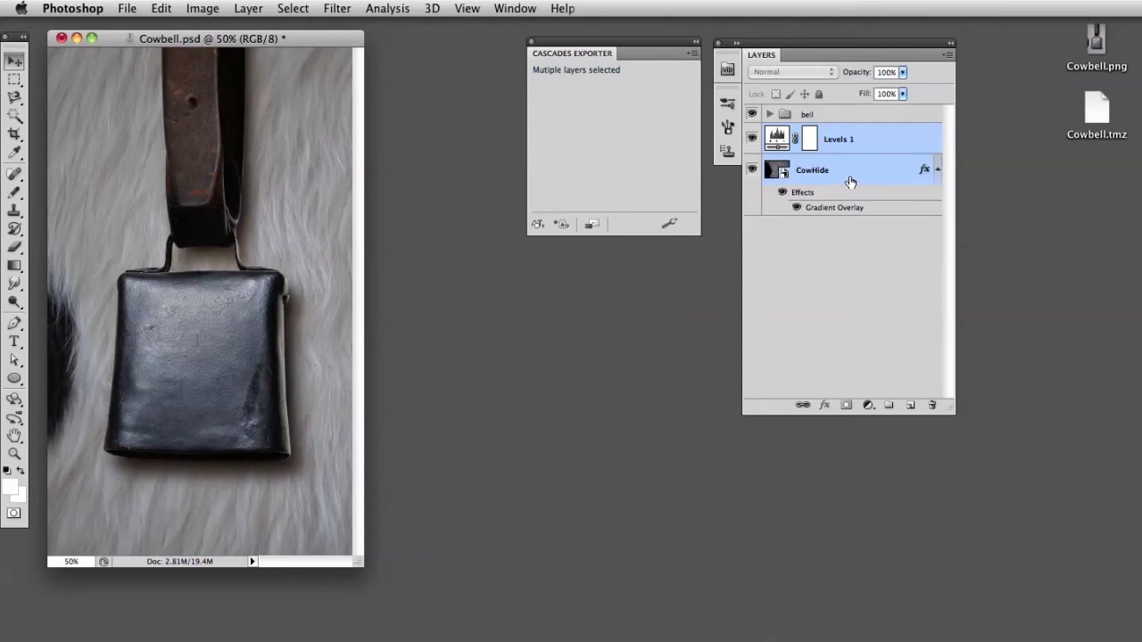
{"action": "key", "text": "super+g"}
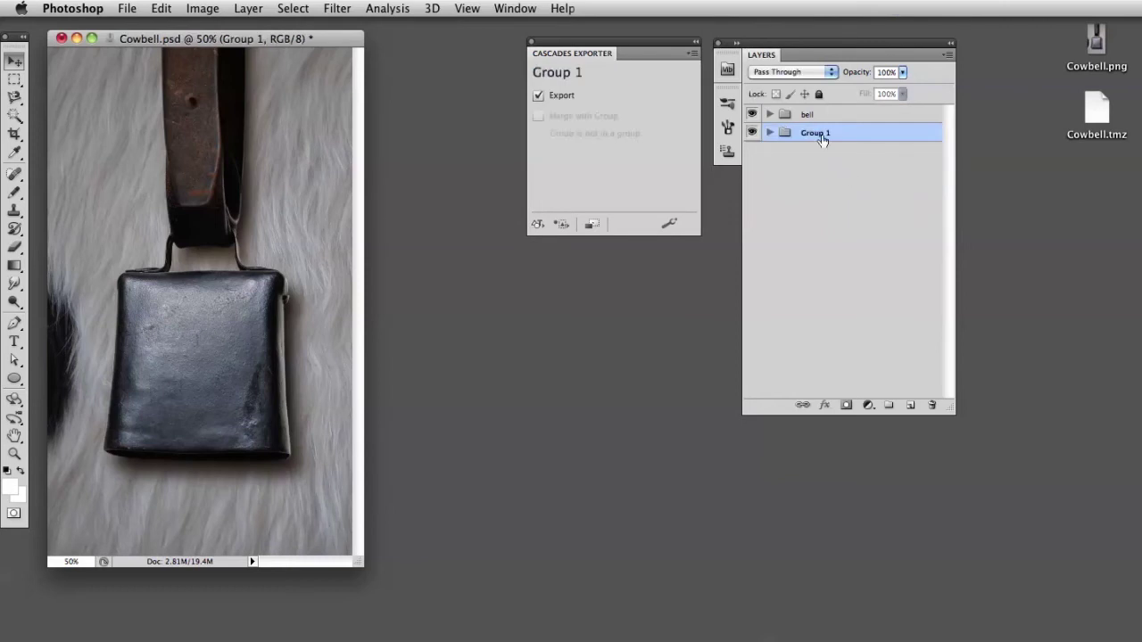
{"action": "double_click", "coordinate": [815, 133]}
{"action": "type", "text": "backgraound"}
{"action": "key", "text": "BackSpace"}
{"action": "key", "text": "BackSpace"}
{"action": "key", "text": "BackSpace"}
{"action": "key", "text": "BackSpace"}
{"action": "type", "text": "ound"}
{"action": "key", "text": "Return"}
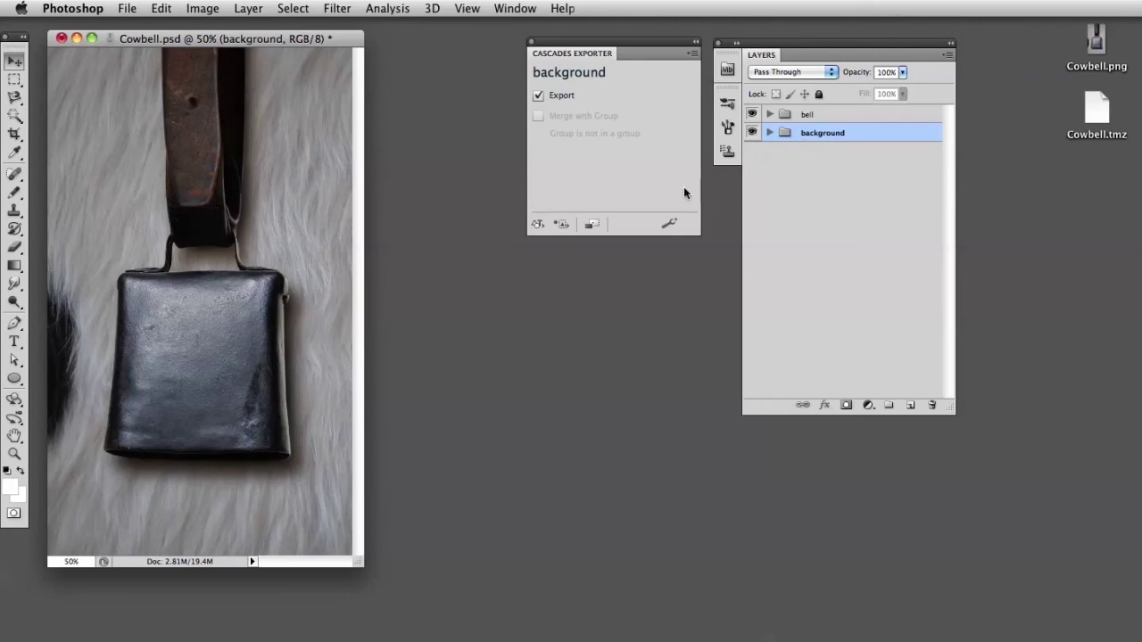
- Re-export to Cowbell.tmz on the Desktop, replacing the existing file
{"action": "left_click", "coordinate": [537, 224]}
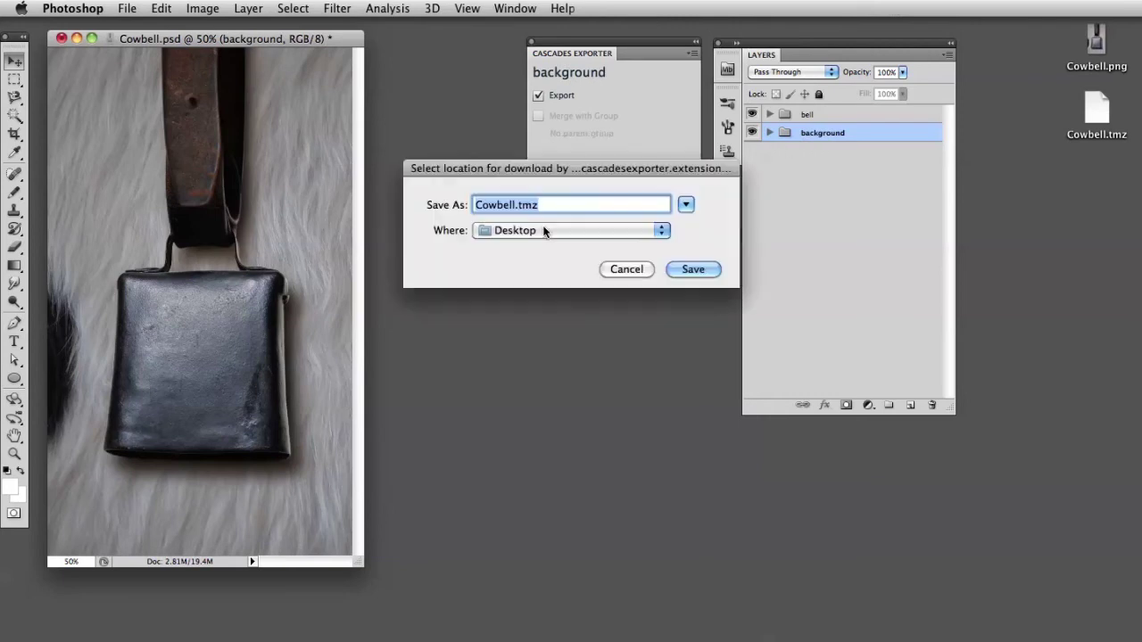
{"action": "left_click", "coordinate": [693, 270]}
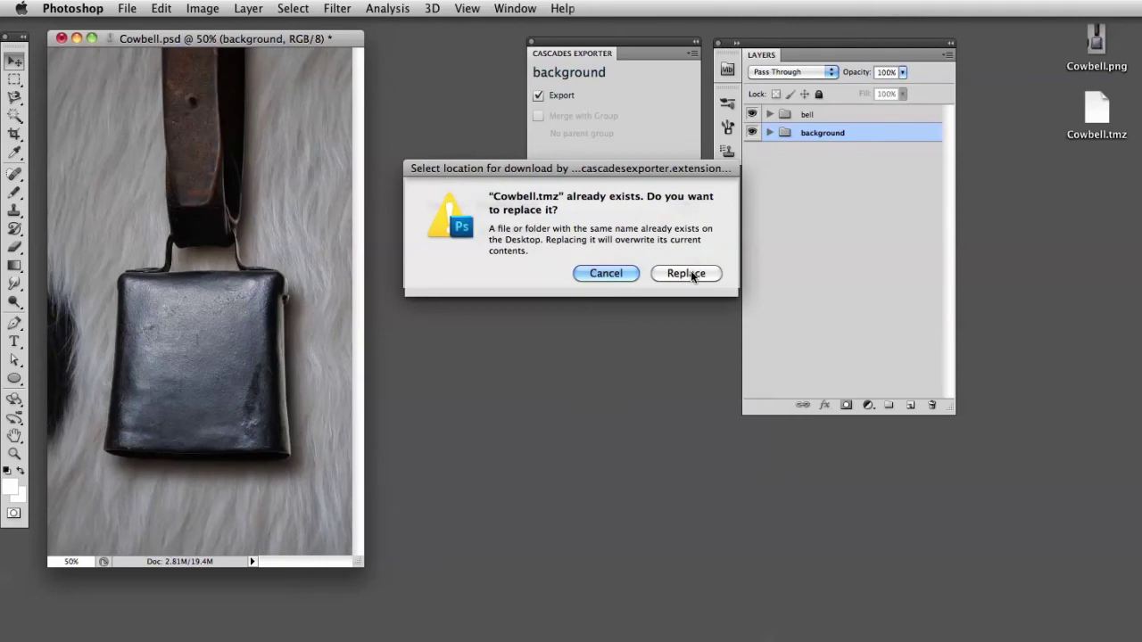
{"action": "left_click", "coordinate": [686, 273]}
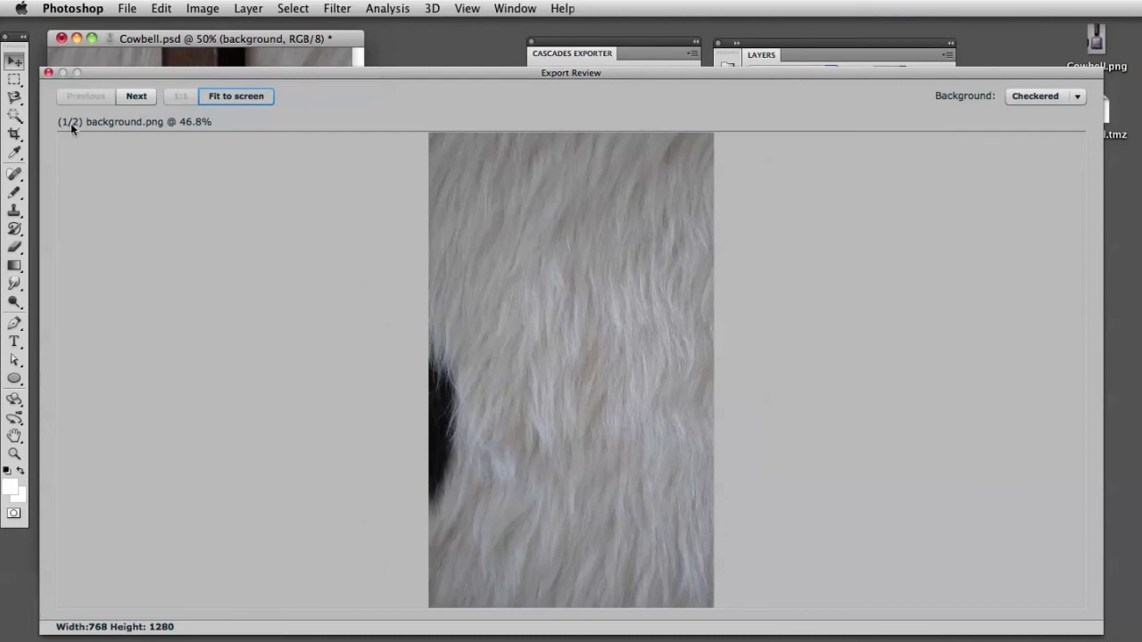
- Preview bell.png on a gray, then a white background, and close Export Review
{"action": "left_click", "coordinate": [135, 97]}
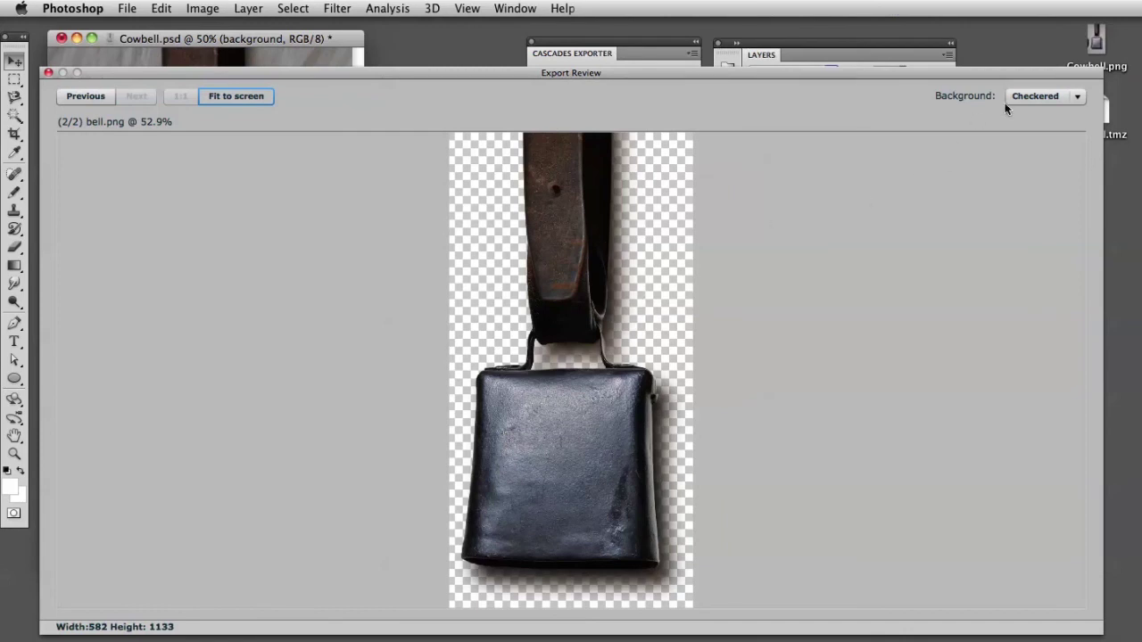
{"action": "left_click", "coordinate": [1028, 96]}
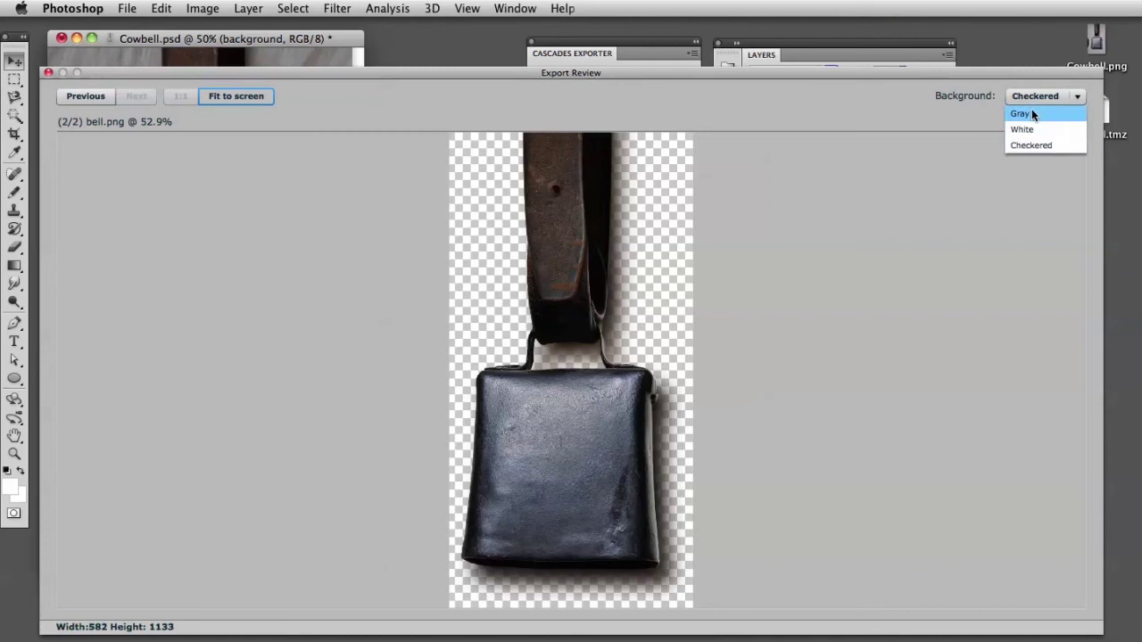
{"action": "left_click", "coordinate": [1031, 114]}
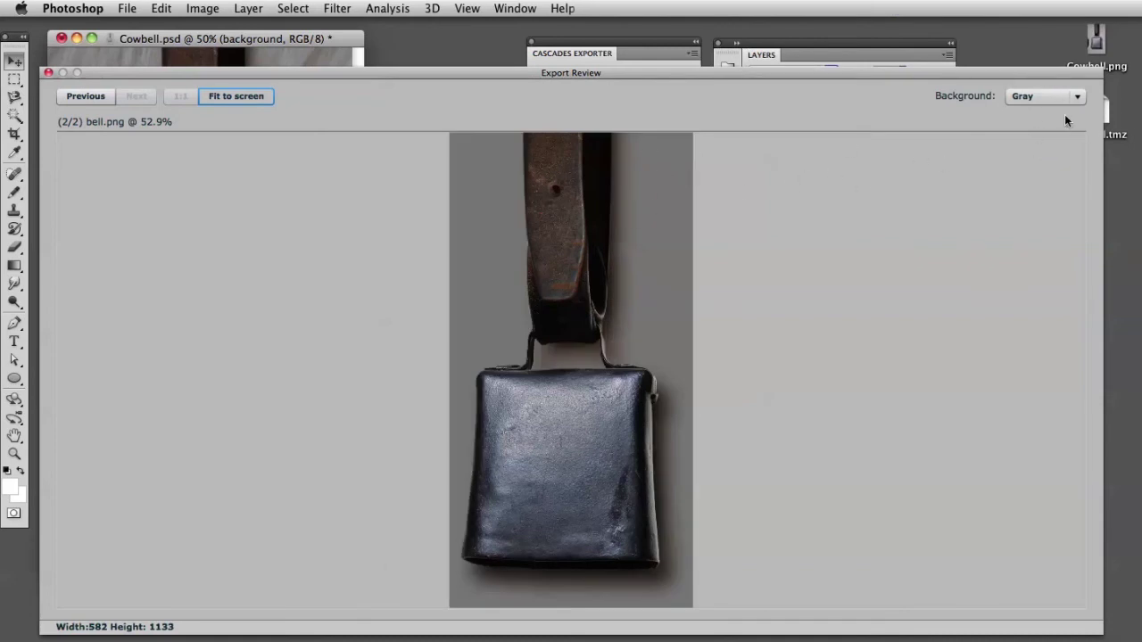
{"action": "left_click", "coordinate": [1063, 98]}
{"action": "left_click", "coordinate": [1052, 116]}
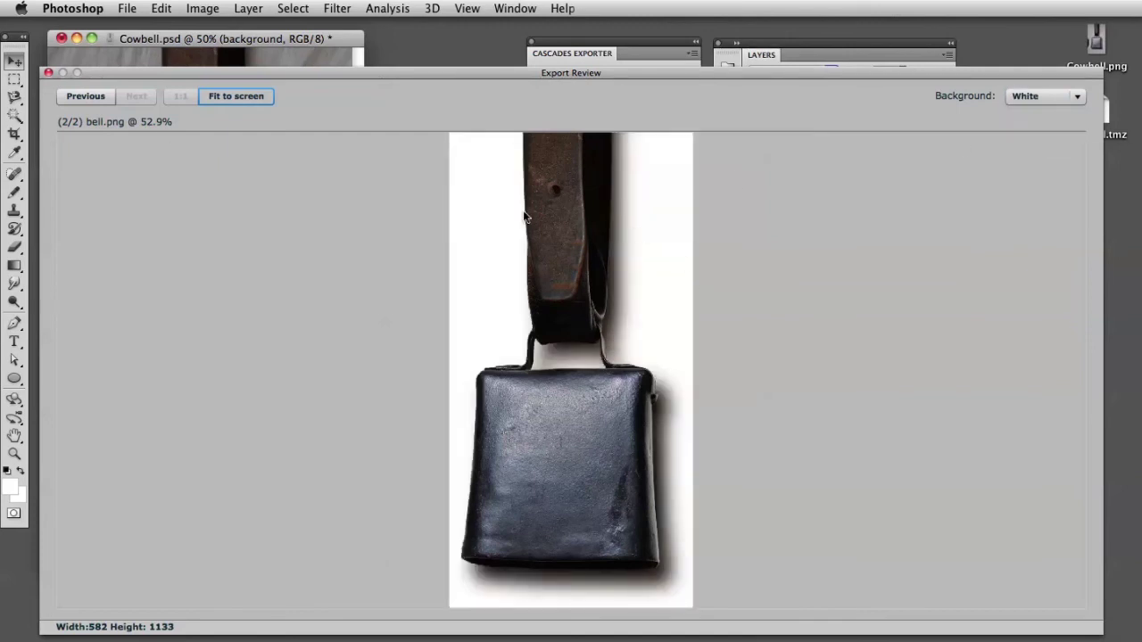
{"action": "left_click", "coordinate": [49, 72]}
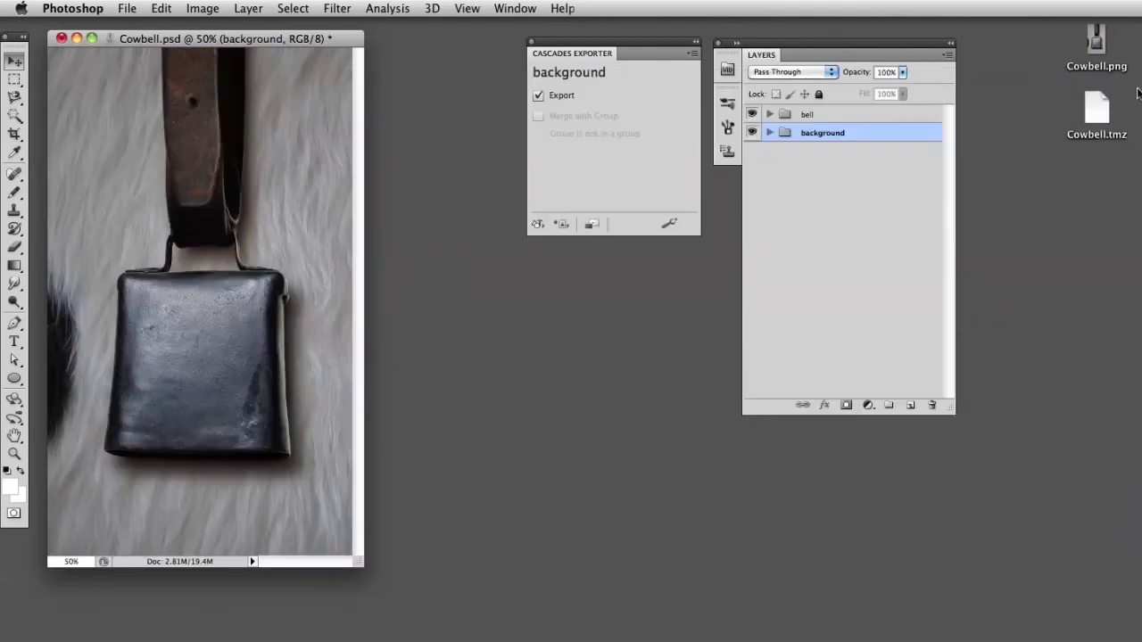
- Quick Look Cowbell.png on the desktop, then select Cowbell.tmz
{"action": "left_click", "coordinate": [1101, 49]}
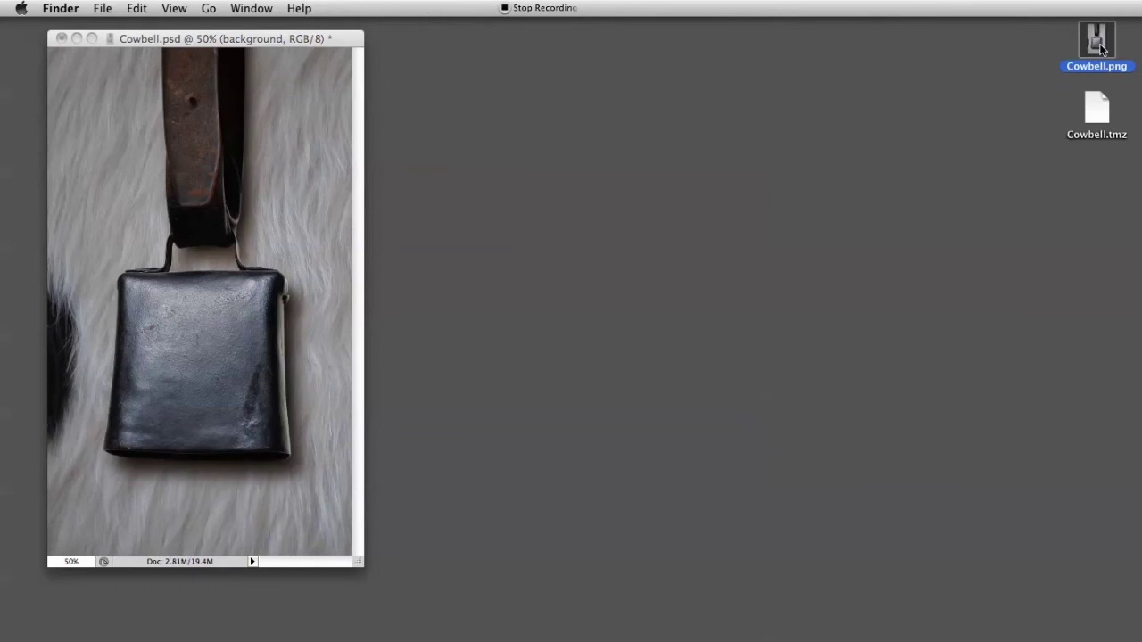
{"action": "key", "text": "space"}
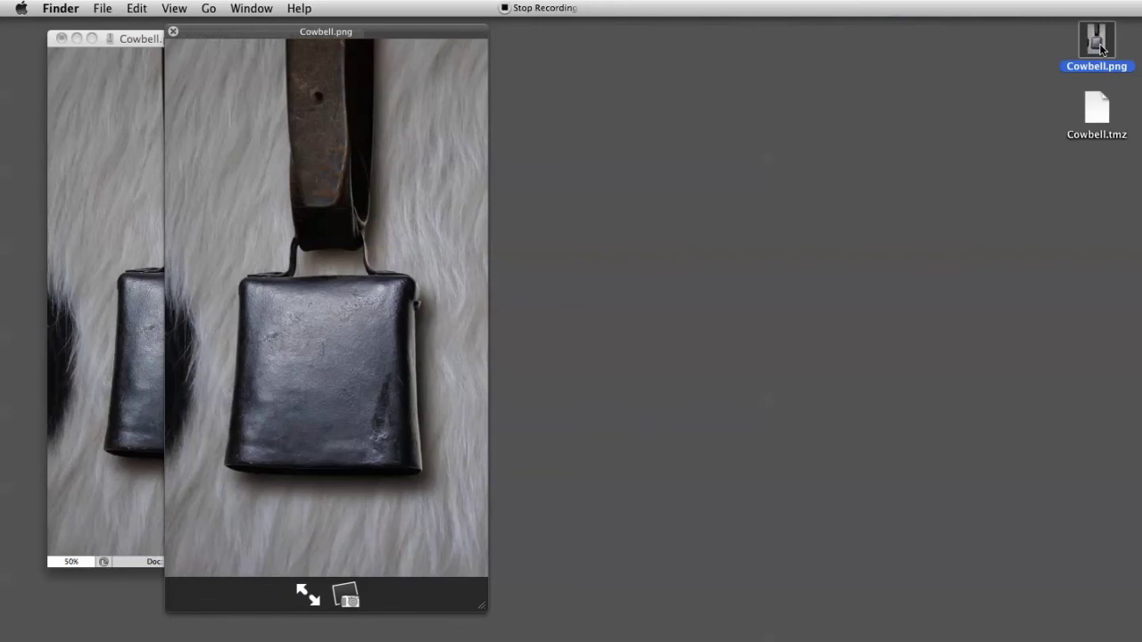
{"action": "key", "text": "space"}
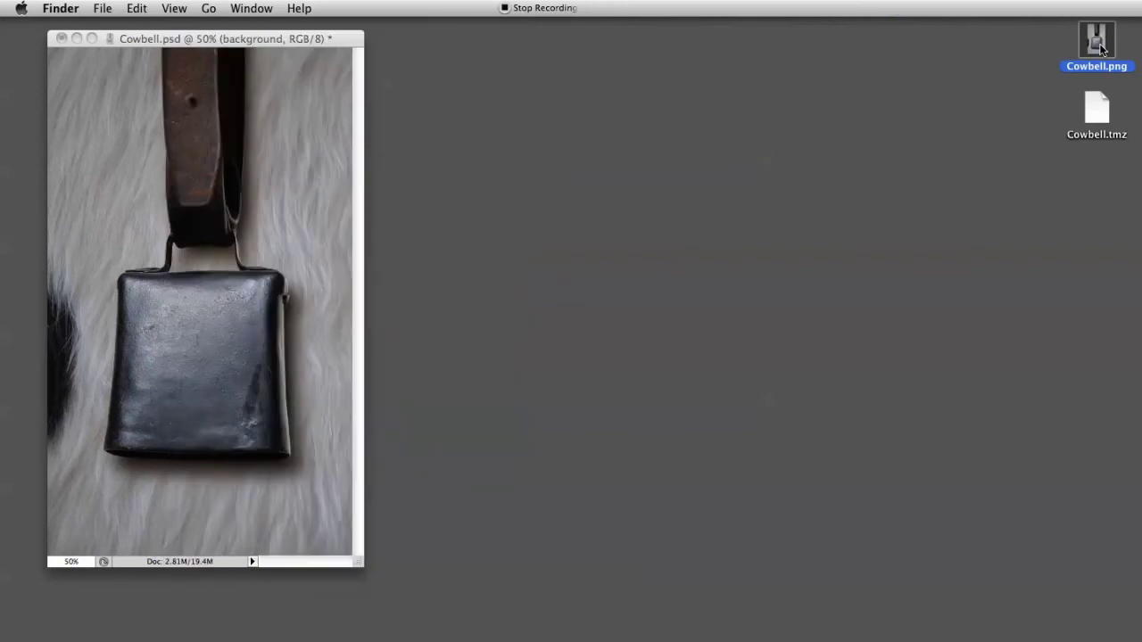
{"action": "left_click", "coordinate": [1117, 118]}
{"action": "left_click", "coordinate": [1109, 119]}
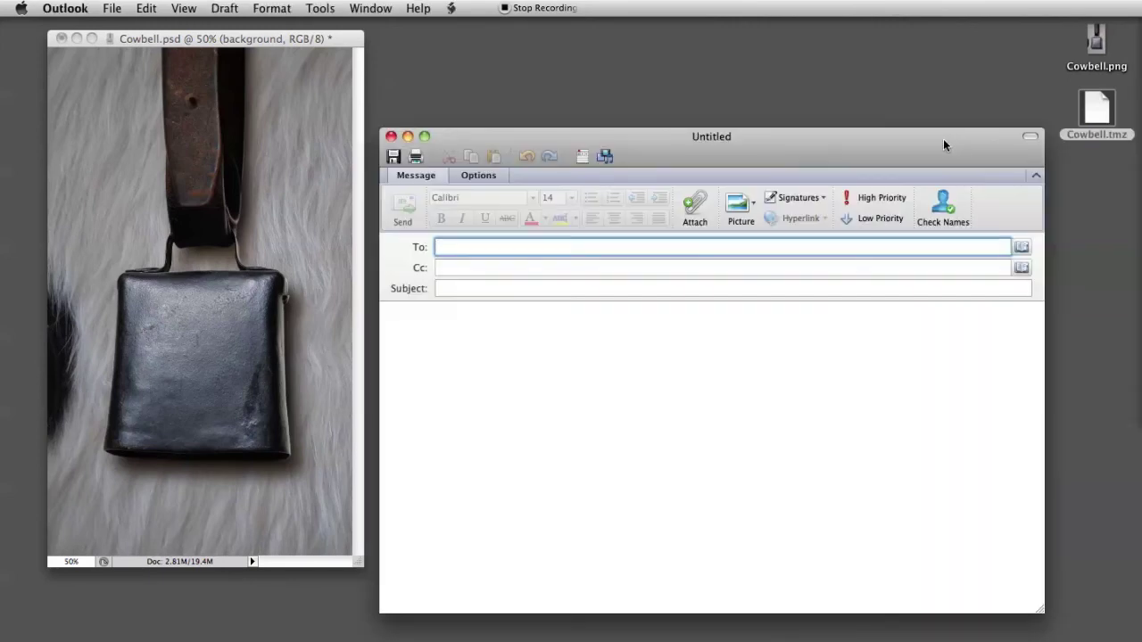
- Drag Cowbell.png into the new Outlook message body and attach Cowbell.tmz
{"action": "left_click_drag", "start_coordinate": [943, 139], "coordinate": [935, 117]}
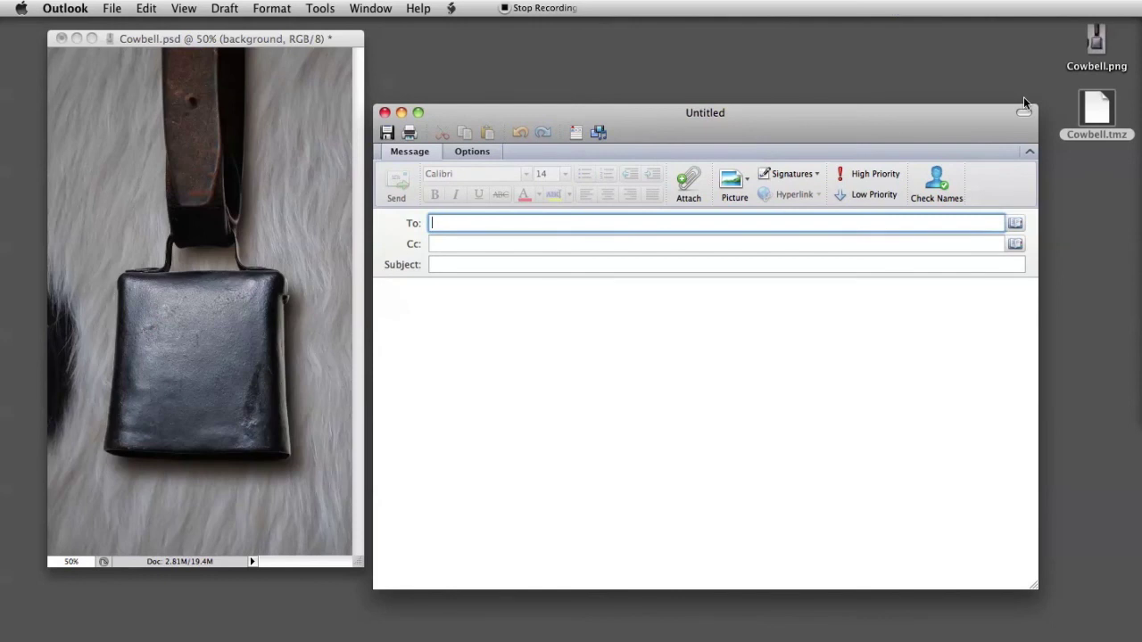
{"action": "left_click_drag", "start_coordinate": [1110, 41], "coordinate": [728, 360]}
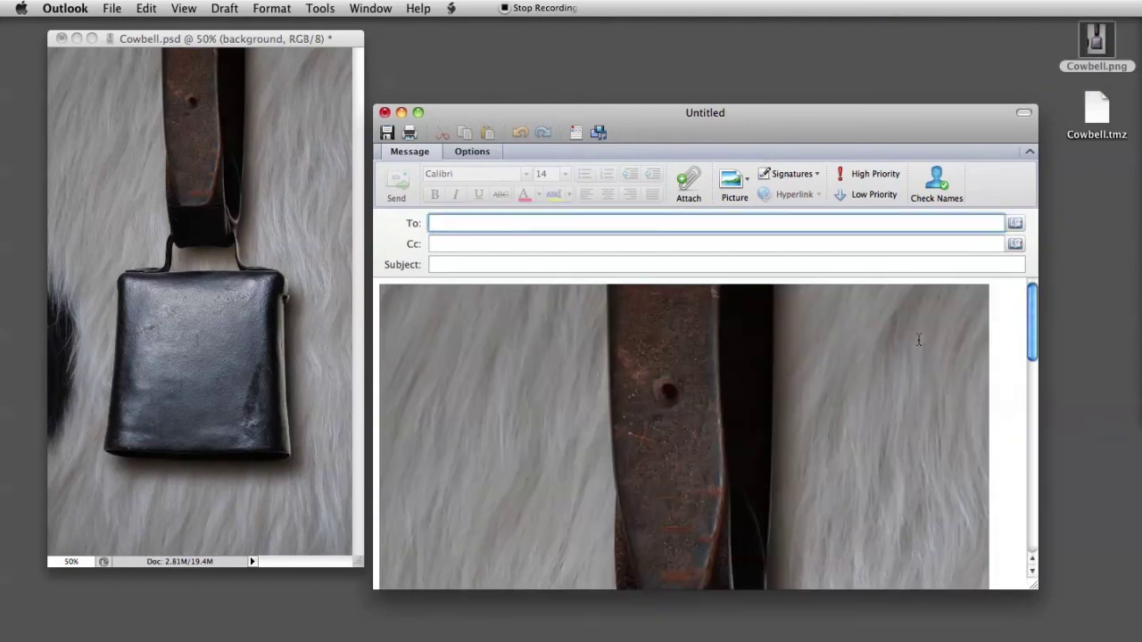
{"action": "left_click_drag", "start_coordinate": [1031, 321], "coordinate": [1044, 286]}
{"action": "left_click_drag", "start_coordinate": [1097, 111], "coordinate": [400, 240]}
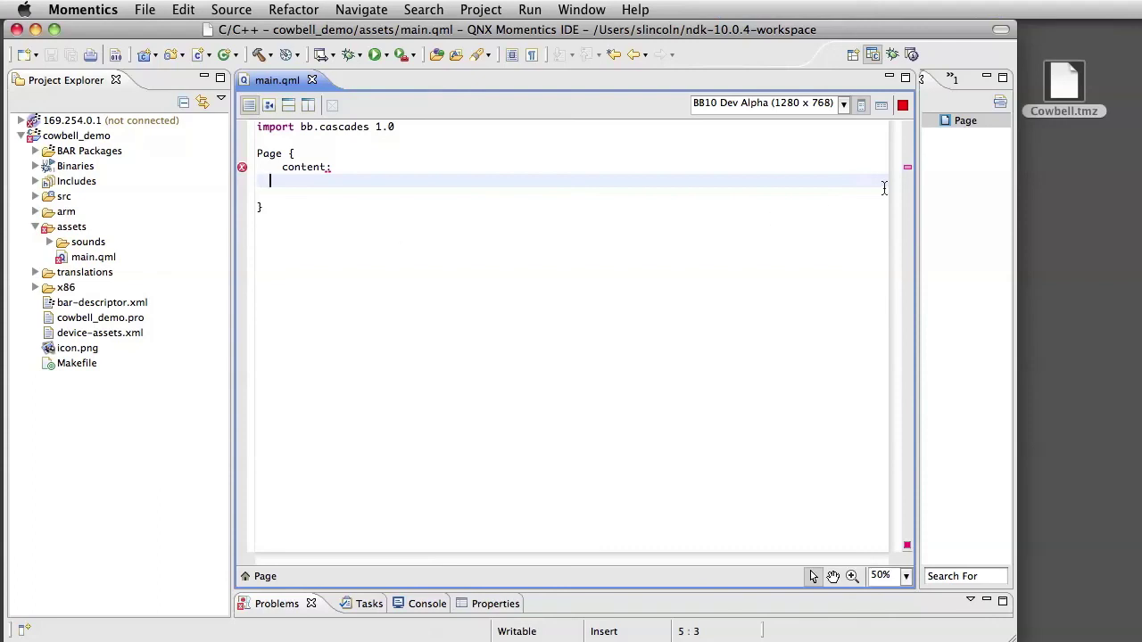
- Drag Cowbell.tmz into main.qml below the content: line to open the TMZ import dialog
{"action": "left_click_drag", "start_coordinate": [1063, 85], "coordinate": [340, 190]}
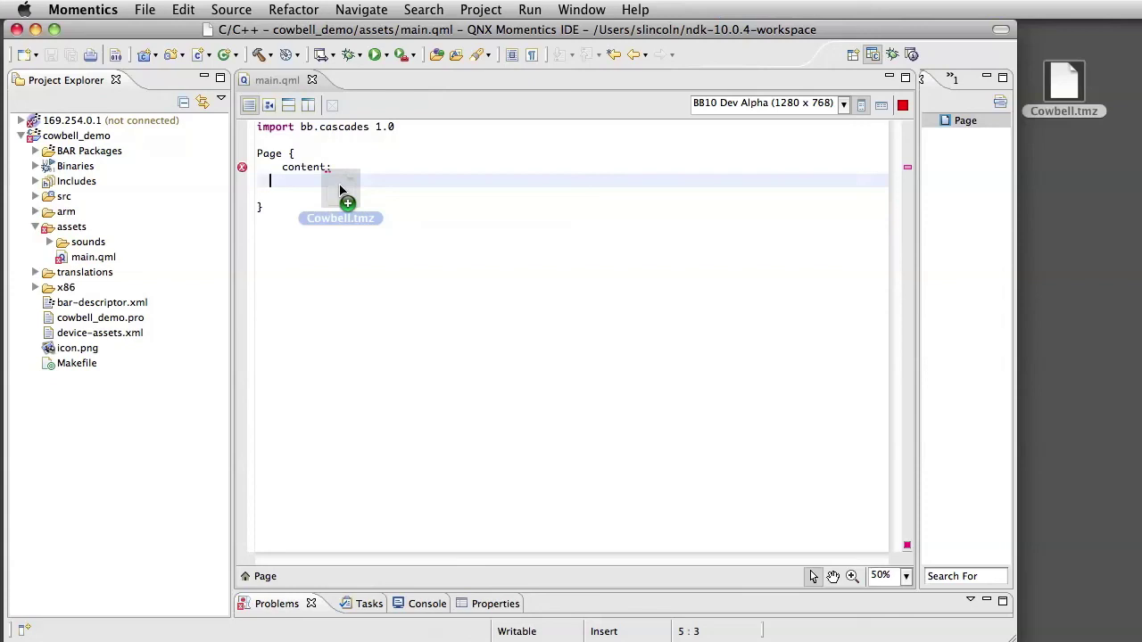
{"action": "left_click_drag", "start_coordinate": [339, 189], "coordinate": [339, 189]}
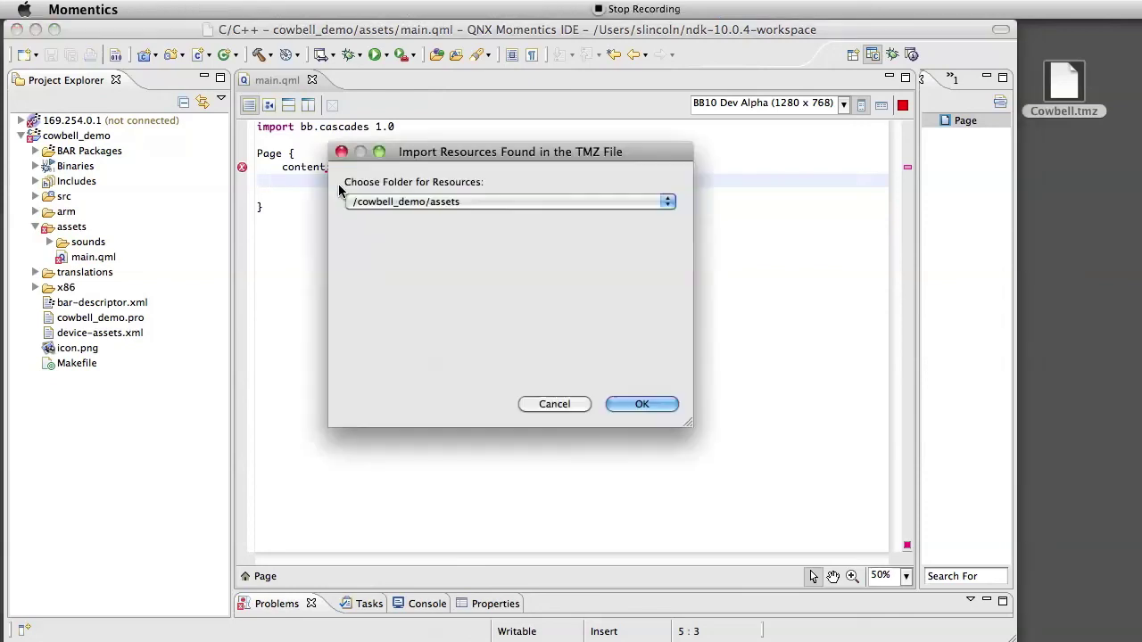
- Import the Cowbell resources into /cowbell_demo/assets, then view main.qml in split Source/Design view
{"action": "left_click", "coordinate": [613, 406]}
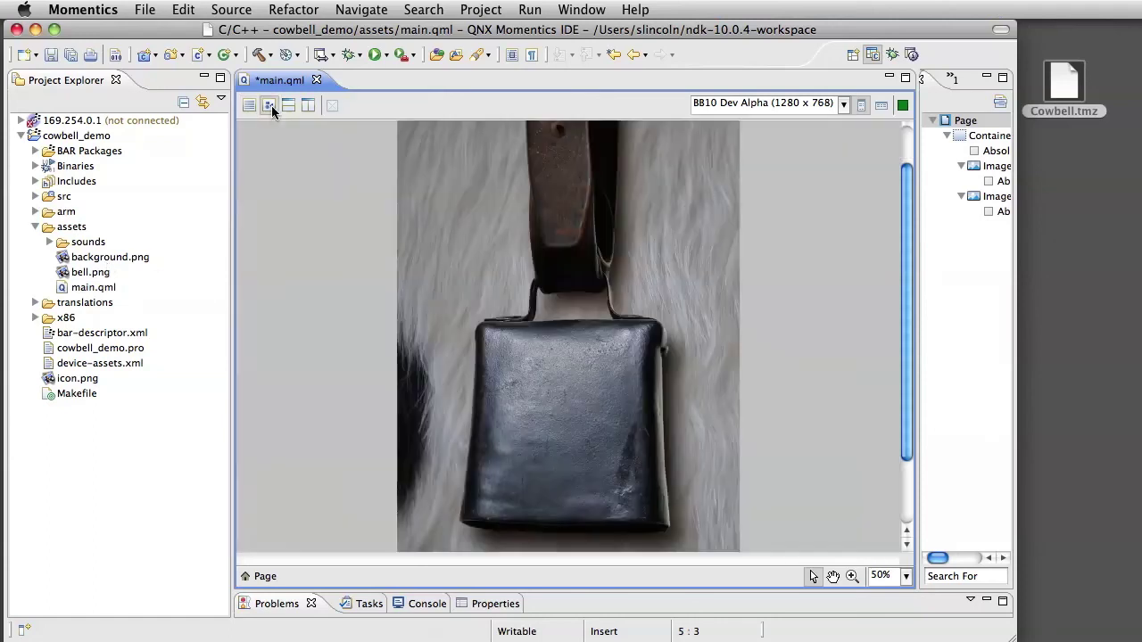
{"action": "left_click", "coordinate": [270, 106]}
{"action": "left_click", "coordinate": [304, 106]}
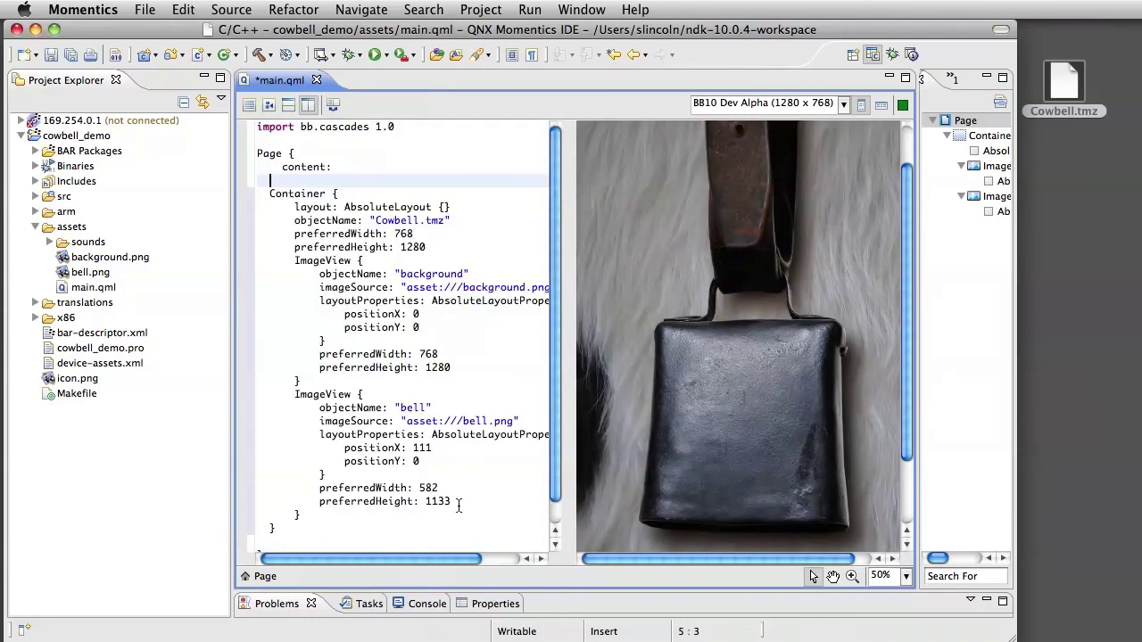
{"action": "scroll", "coordinate": [439, 552], "scroll_direction": "right", "scroll_amount": 3}
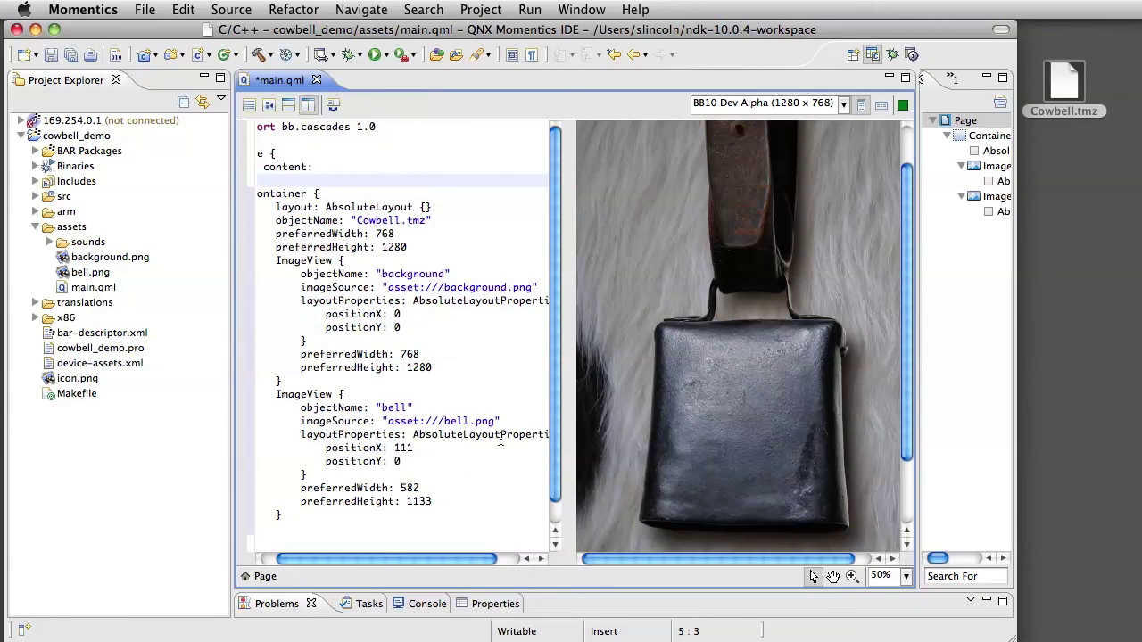
{"action": "left_click", "coordinate": [402, 448]}
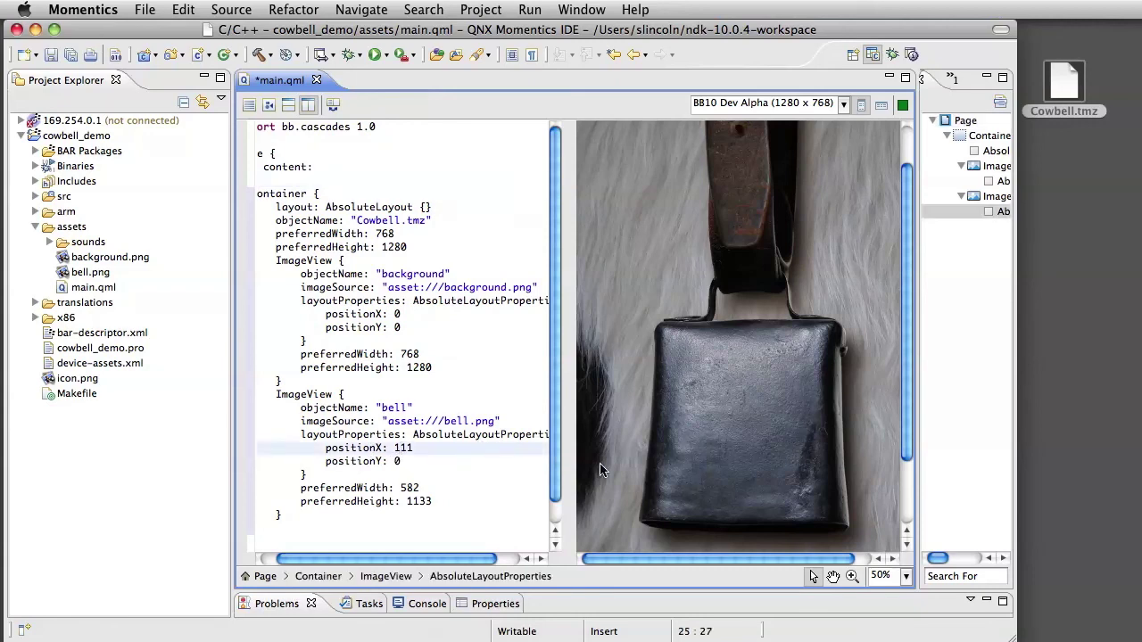
{"action": "key", "text": "BackSpace"}
{"action": "type", "text": "2"}
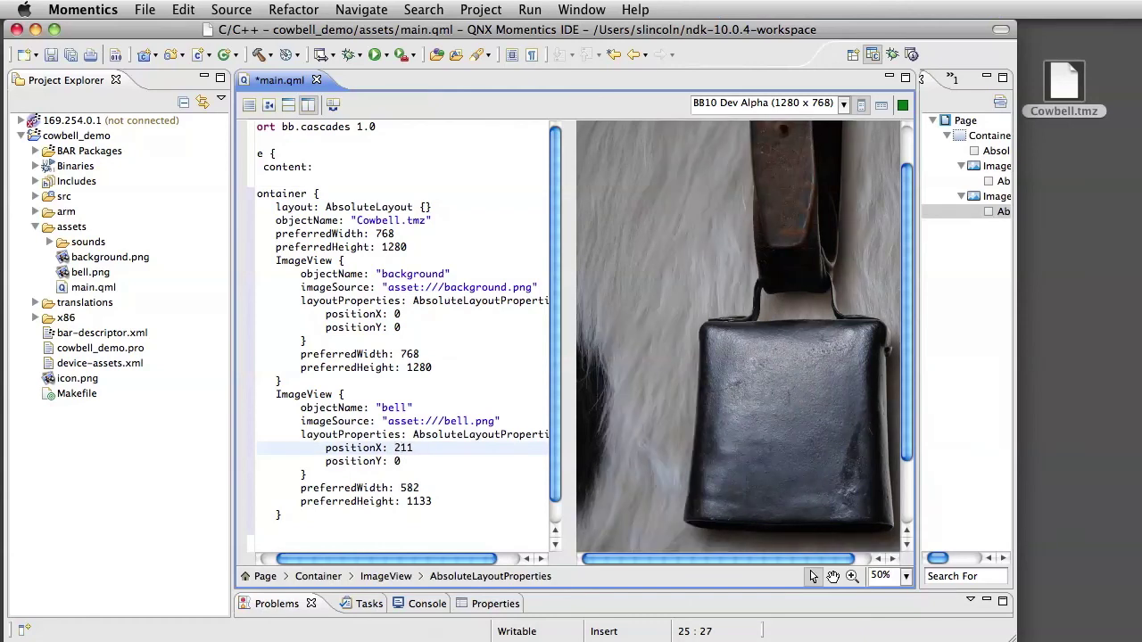
{"action": "key", "text": "BackSpace"}
{"action": "type", "text": "1"}
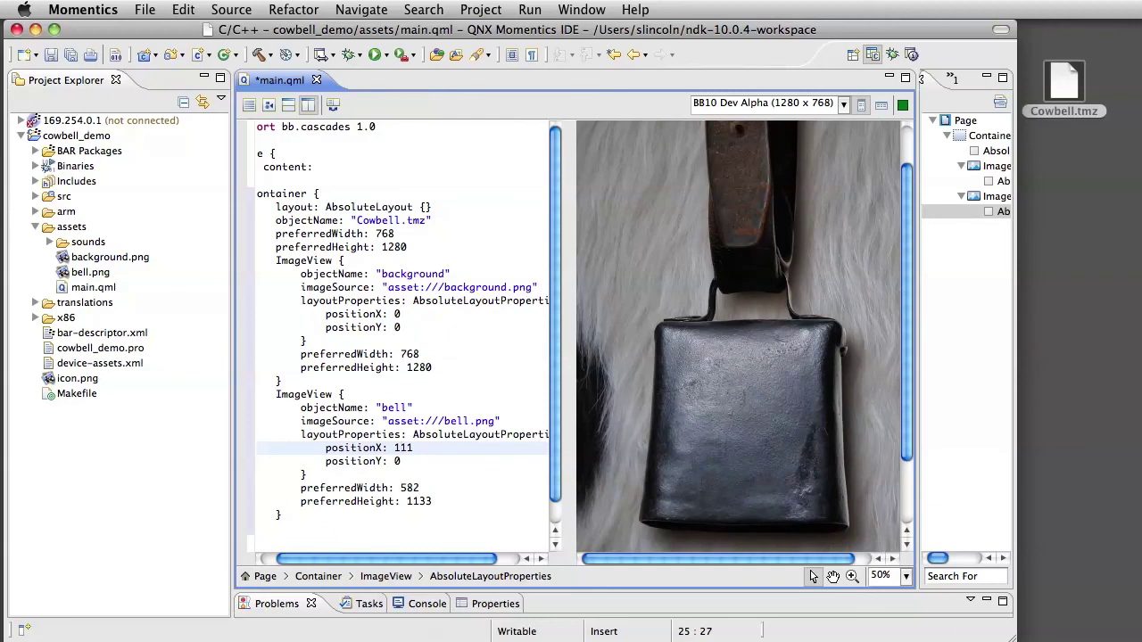